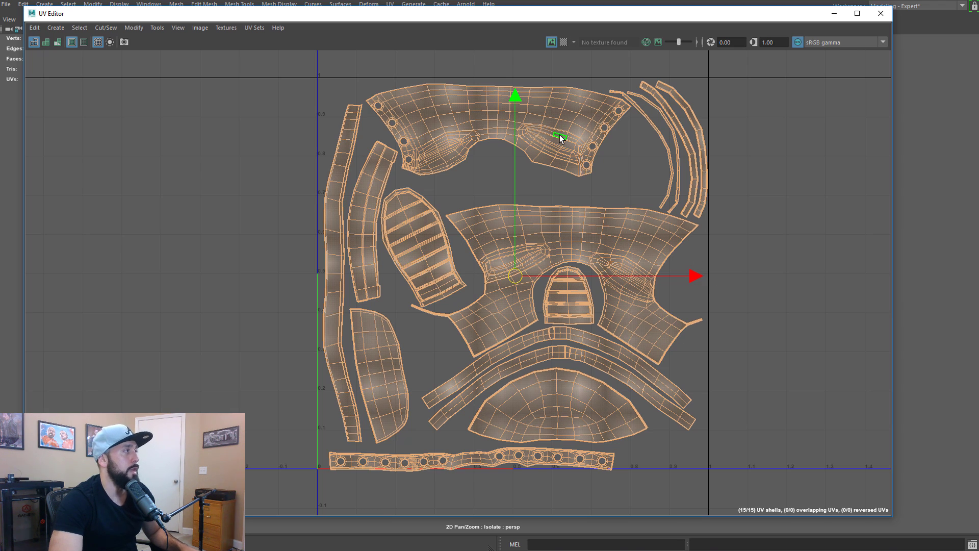
# - Unfold all of the boot's UV shells and look over the resulting layout
pyautogui.keyDown('shift'); pyautogui.moveTo(559, 135); pyautogui.dragTo(472, 139, button='right'); pyautogui.keyUp('shift')
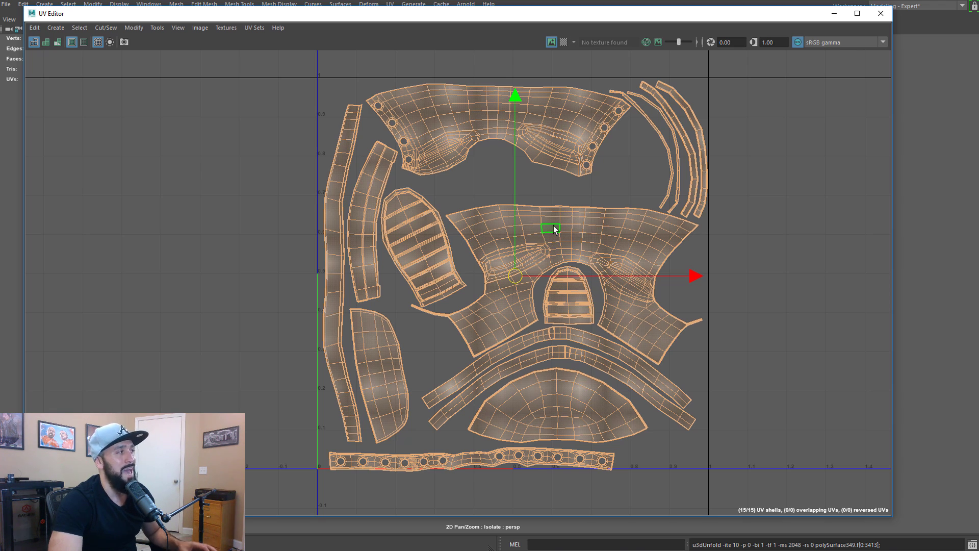
pyautogui.scroll(4, 469, 140)
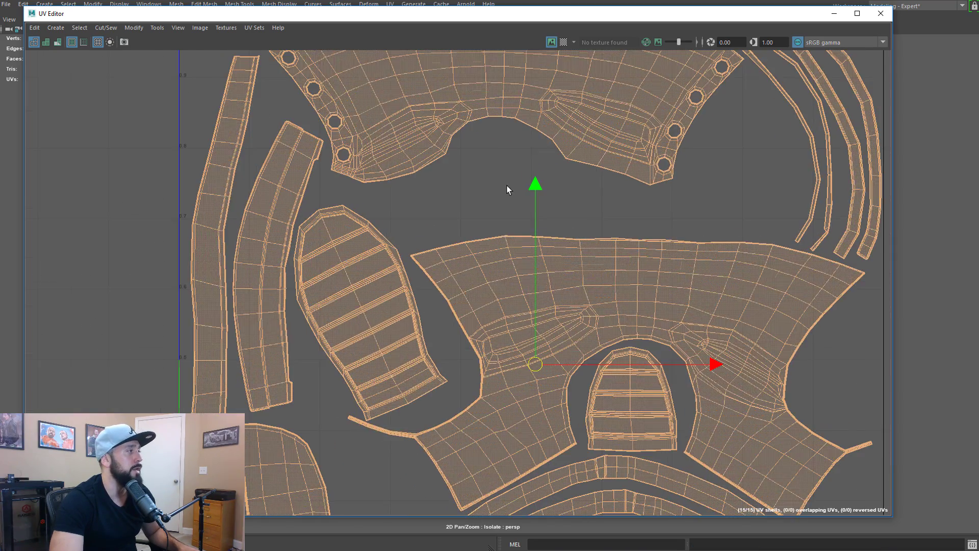
pyautogui.keyDown('alt'); pyautogui.moveTo(532, 284); pyautogui.dragTo(508, 190, button='middle'); pyautogui.keyUp('alt')
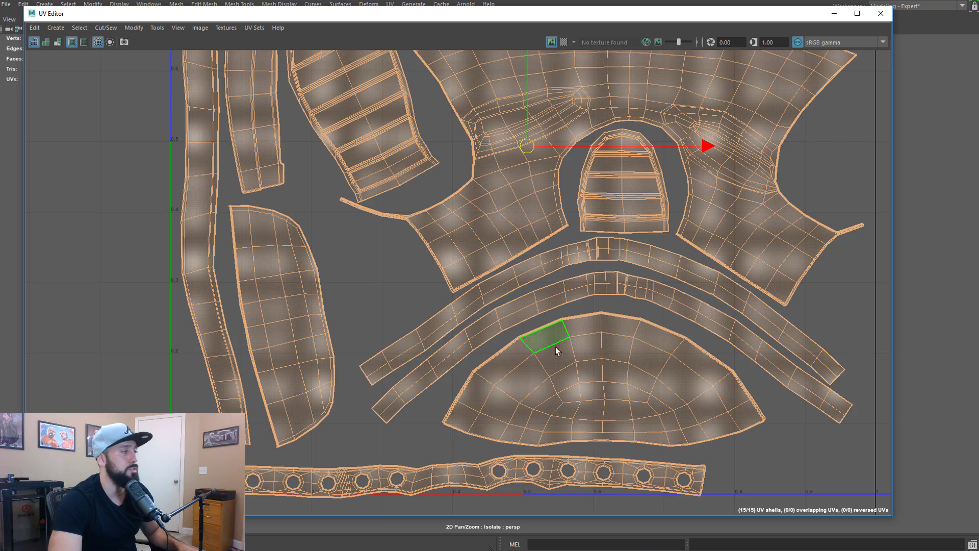
pyautogui.keyDown('alt'); pyautogui.moveTo(587, 345); pyautogui.dragTo(605, 316, button='middle'); pyautogui.keyUp('alt')
pyautogui.scroll(-2, 605, 315)
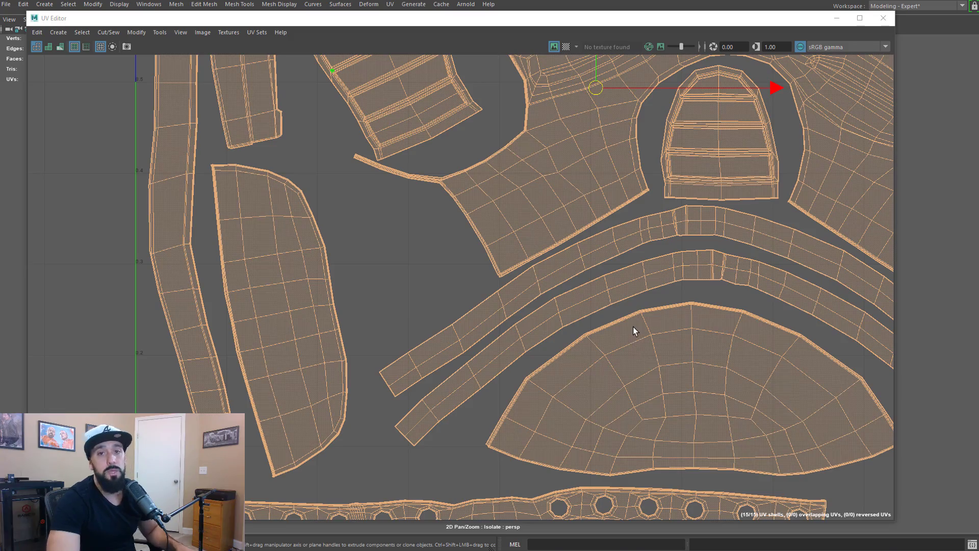
pyautogui.scroll(-1, 632, 326)
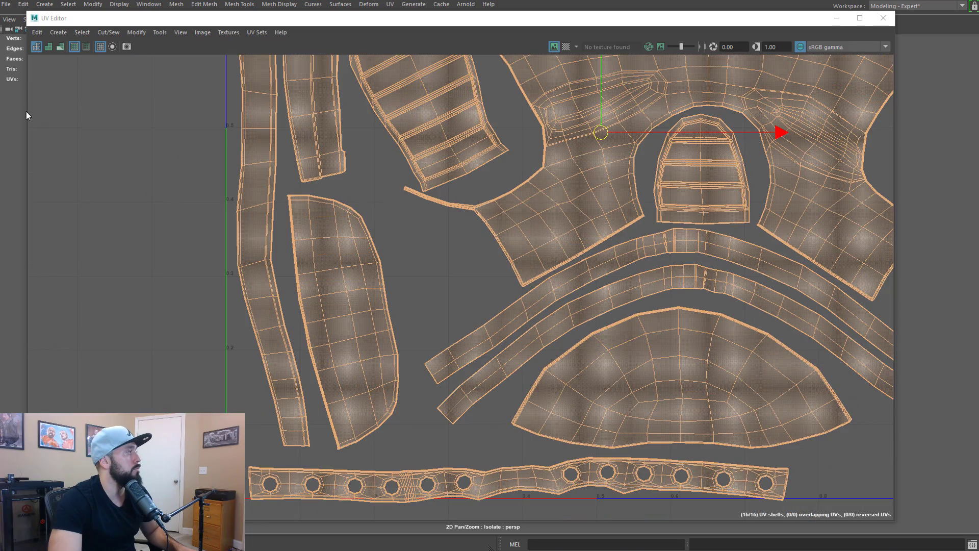
# - Resize the UV Editor window so the UV layout and the boot model are visible side by side
pyautogui.moveTo(27, 112); pyautogui.dragTo(545, 128)
pyautogui.keyDown('alt'); pyautogui.moveTo(399, 390); pyautogui.dragTo(275, 392, button='middle'); pyautogui.keyUp('alt')
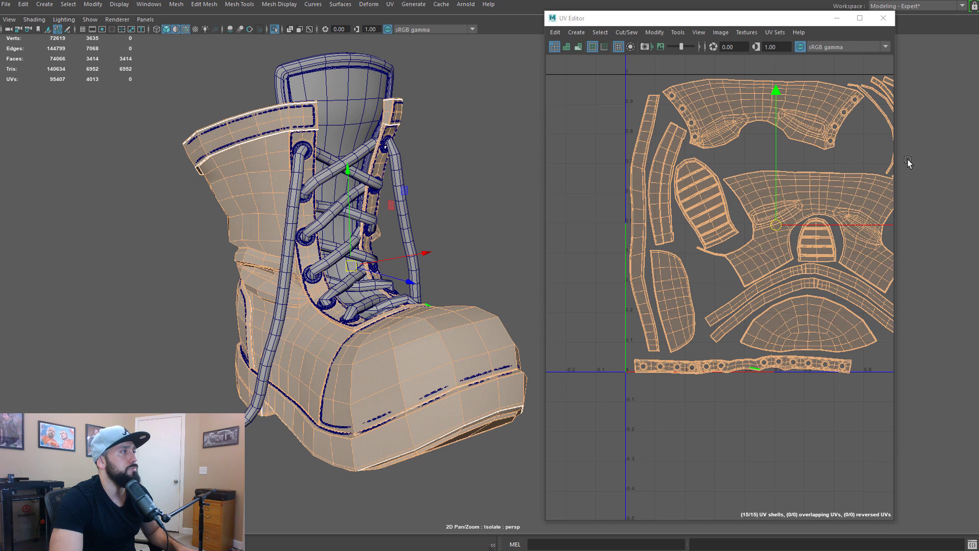
pyautogui.moveTo(897, 161); pyautogui.dragTo(974, 162)
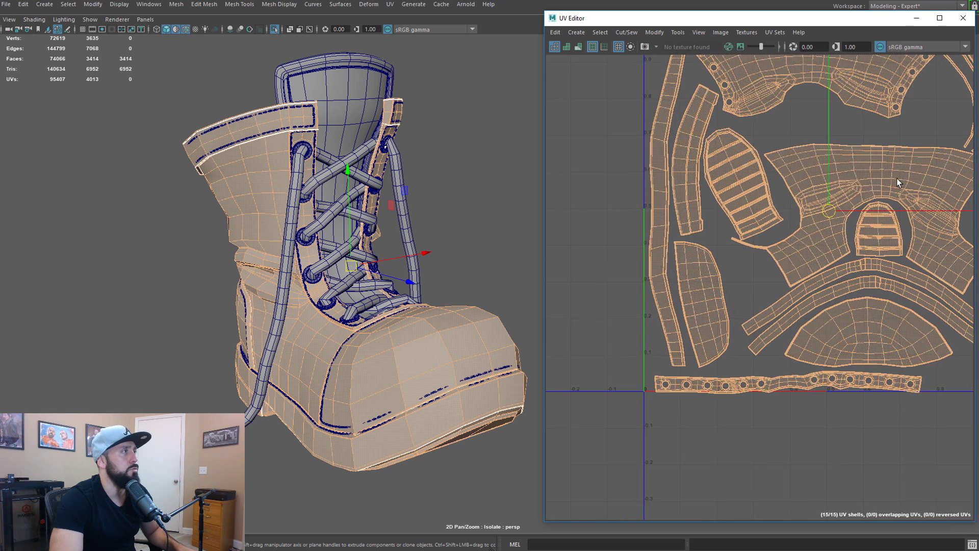
pyautogui.moveTo(545, 186); pyautogui.dragTo(417, 186)
pyautogui.scroll(3, 684, 191)
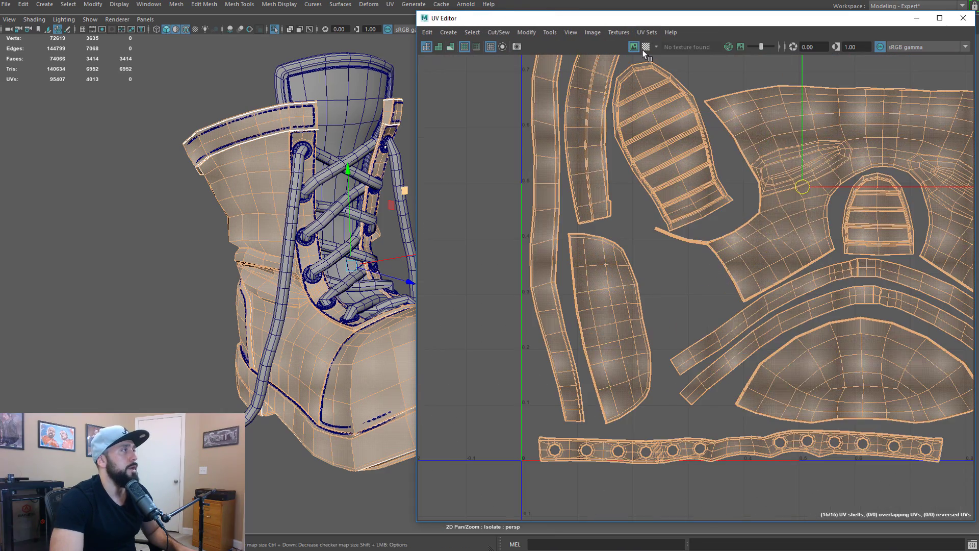
# - Display the checker map and disable Use default material so the checker pattern shows on the boot model
pyautogui.click(646, 46)
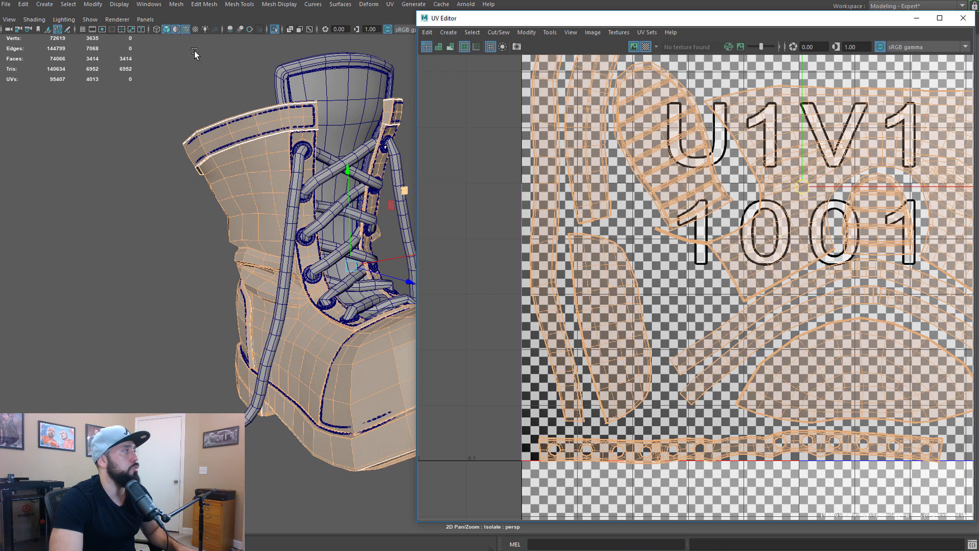
pyautogui.click(34, 19)
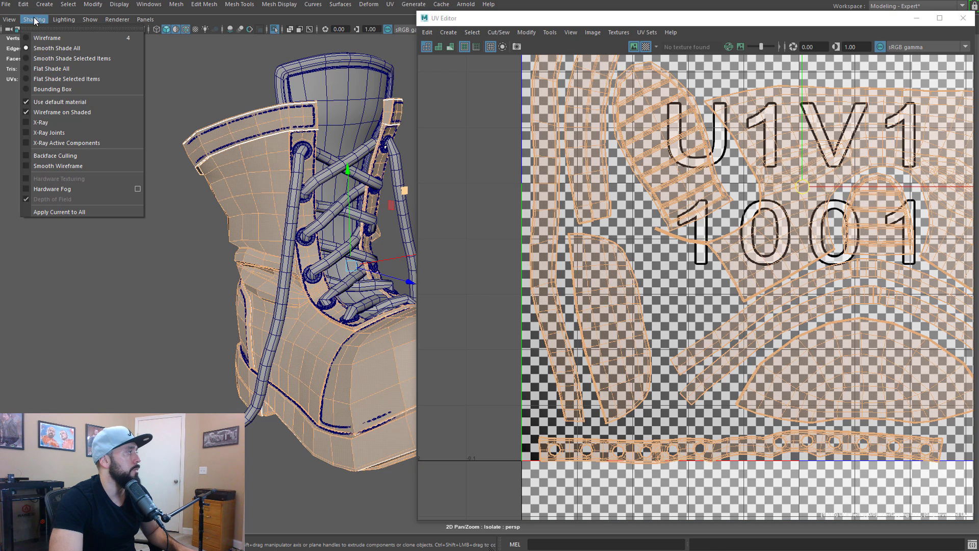
pyautogui.click(28, 100)
pyautogui.keyDown('alt'); pyautogui.moveTo(282, 201); pyautogui.dragTo(217, 164, button='middle'); pyautogui.keyUp('alt')
pyautogui.keyDown('alt'); pyautogui.moveTo(217, 166); pyautogui.dragTo(186, 204); pyautogui.keyUp('alt')
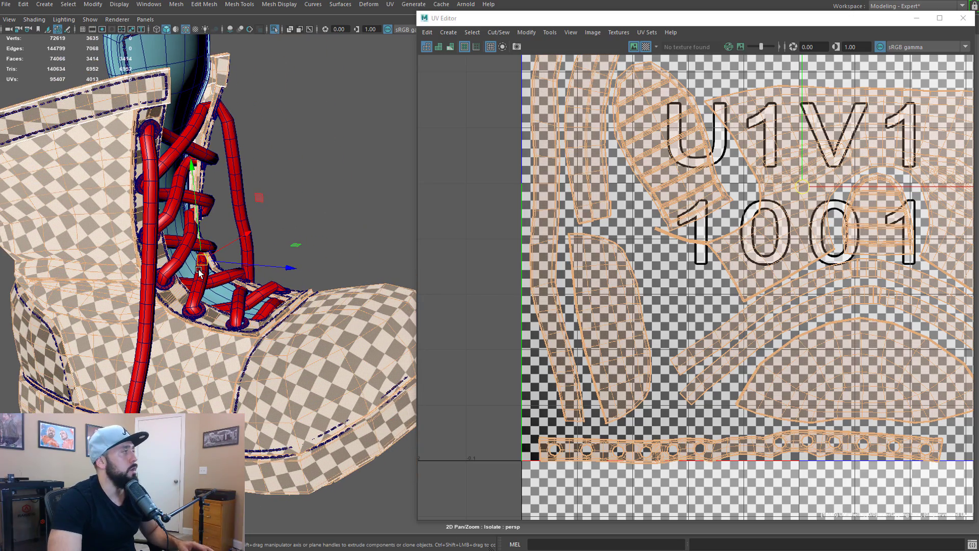
pyautogui.keyDown('alt'); pyautogui.moveTo(115, 171); pyautogui.dragTo(194, 210); pyautogui.keyUp('alt')
pyautogui.click(119, 244)
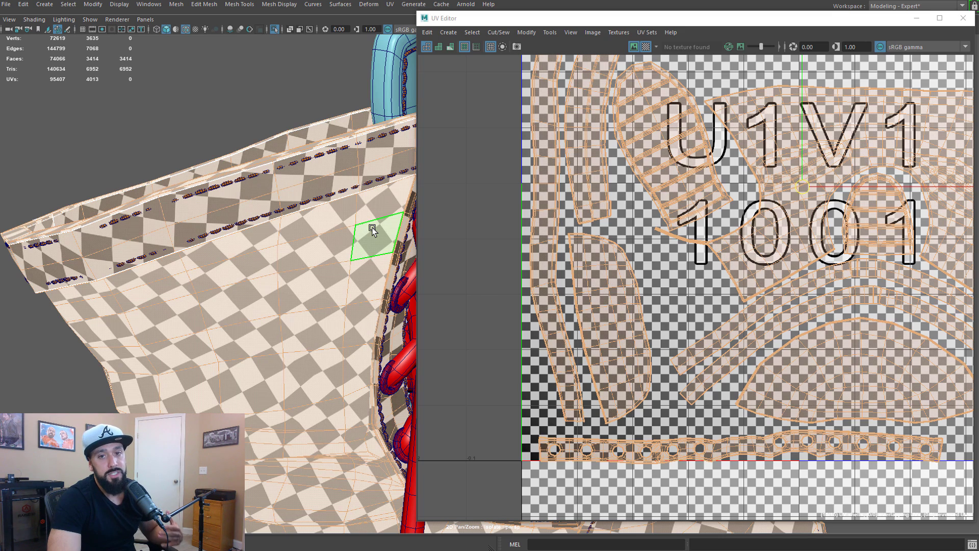
# - Clear the UV shell selection and turn off the checker map
pyautogui.scroll(-2, 745, 283)
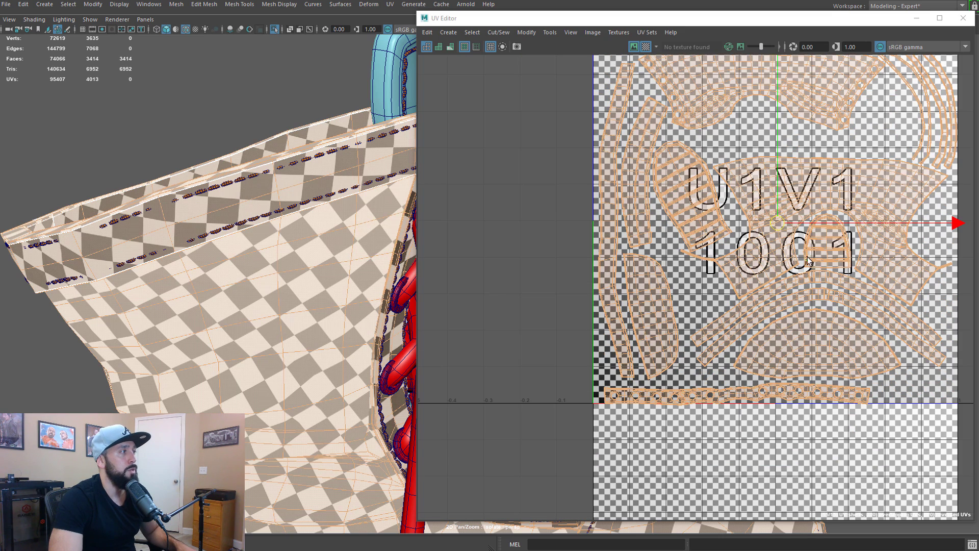
pyautogui.click(519, 244)
pyautogui.press('f')
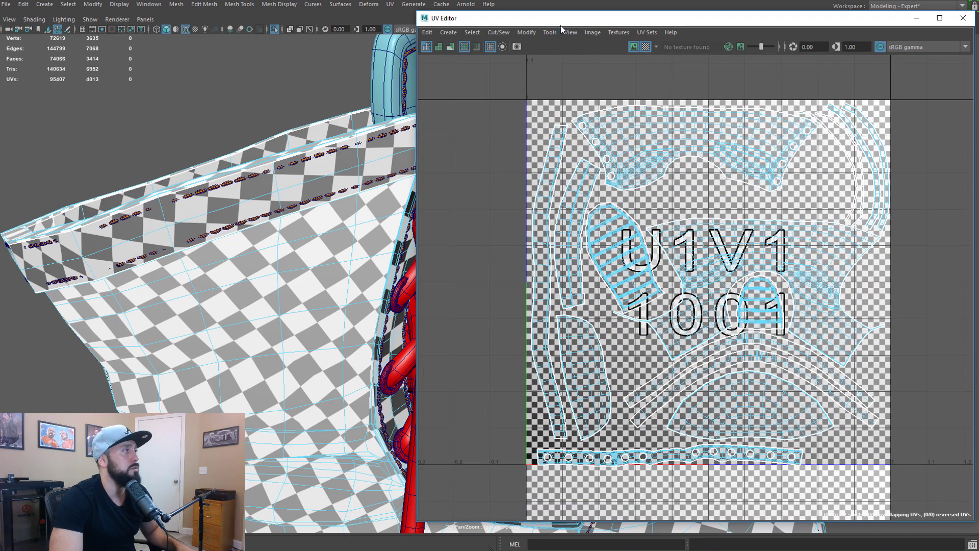
pyautogui.click(645, 47)
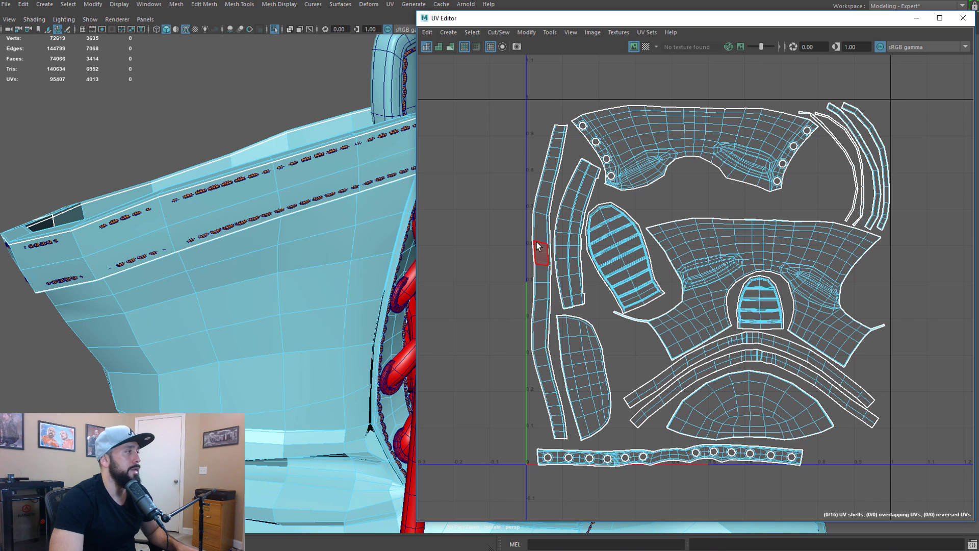
# - Select the long, bent strip shell beside the V axis and locate the matching sole strip on the boot
pyautogui.moveTo(528, 228); pyautogui.dragTo(530, 249, button='right')
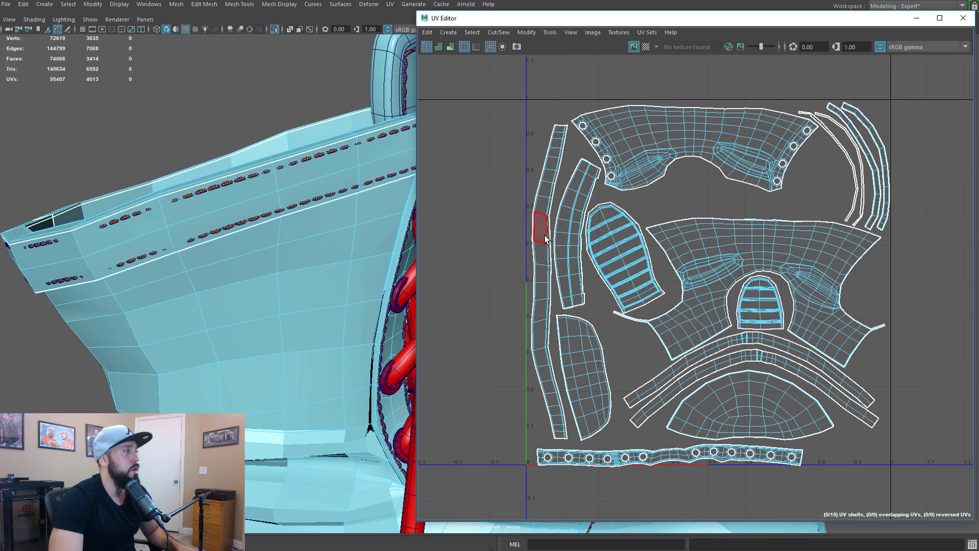
pyautogui.doubleClick(544, 235)
pyautogui.keyDown('alt'); pyautogui.moveTo(201, 189); pyautogui.dragTo(311, 245); pyautogui.keyUp('alt')
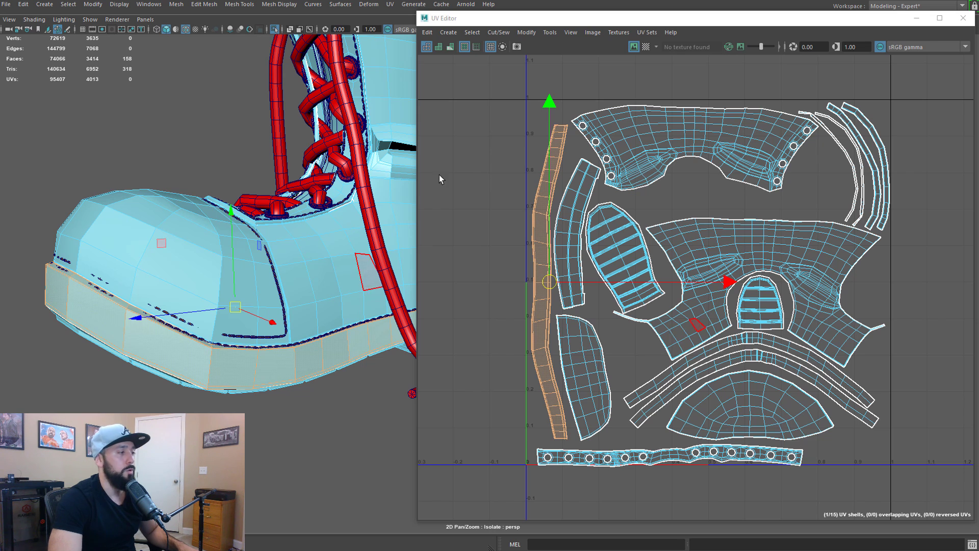
pyautogui.scroll(3, 710, 291)
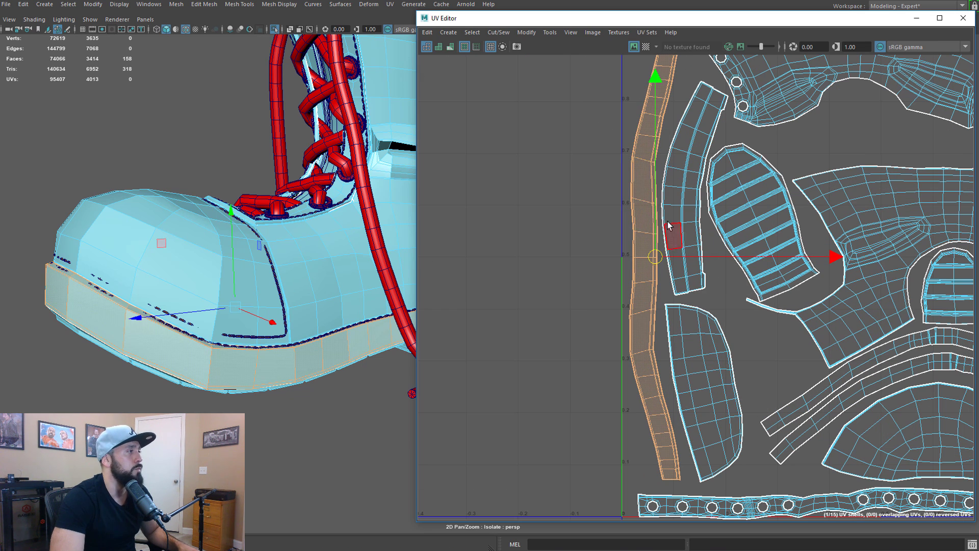
pyautogui.keyDown('alt'); pyautogui.moveTo(665, 222); pyautogui.dragTo(657, 295, button='middle'); pyautogui.keyUp('alt')
pyautogui.keyDown('alt'); pyautogui.moveTo(644, 382); pyautogui.dragTo(634, 312, button='middle'); pyautogui.keyUp('alt')
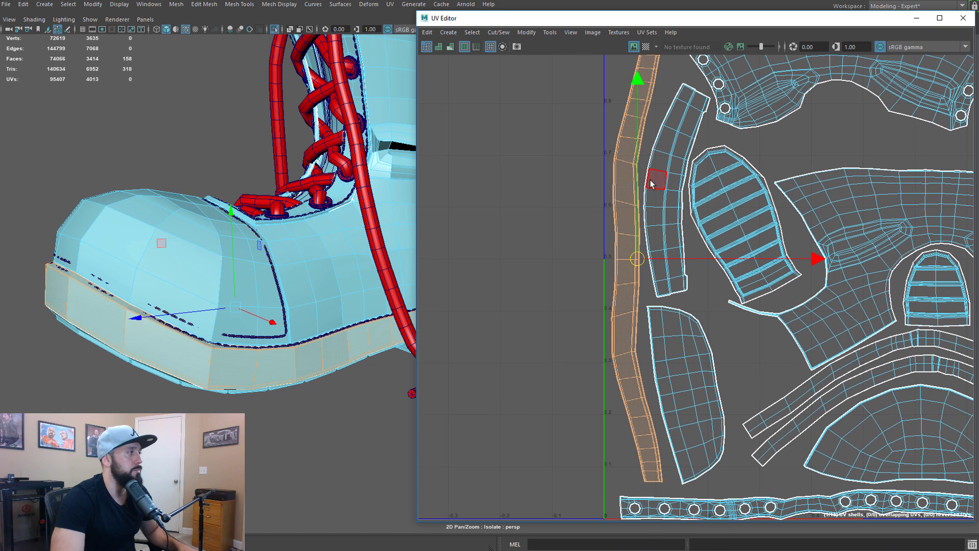
# - Select all UVs of the long sole strip shell and open the UV Toolkit
pyautogui.rightClick(629, 191)
pyautogui.moveTo(644, 193); pyautogui.dragTo(672, 190, button='right')
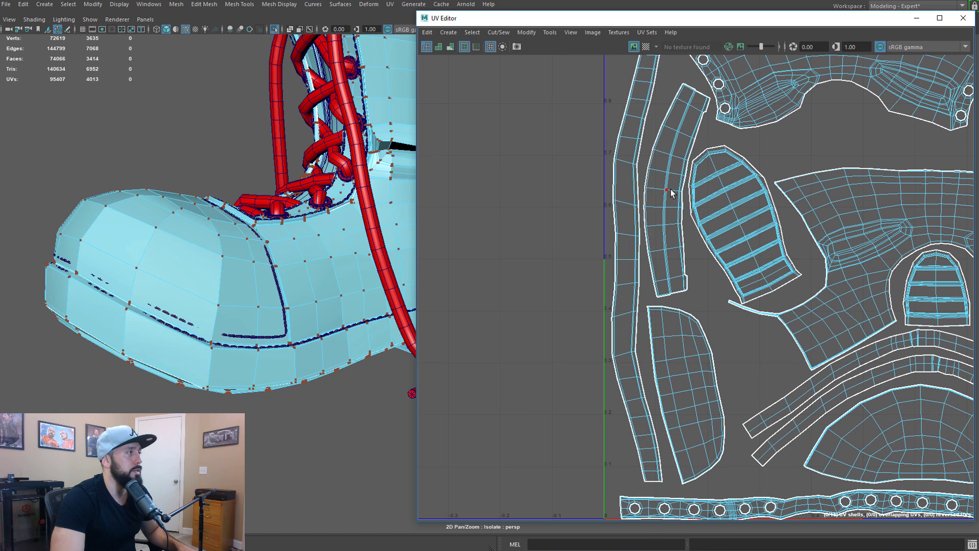
pyautogui.doubleClick(634, 175)
pyautogui.press('w')
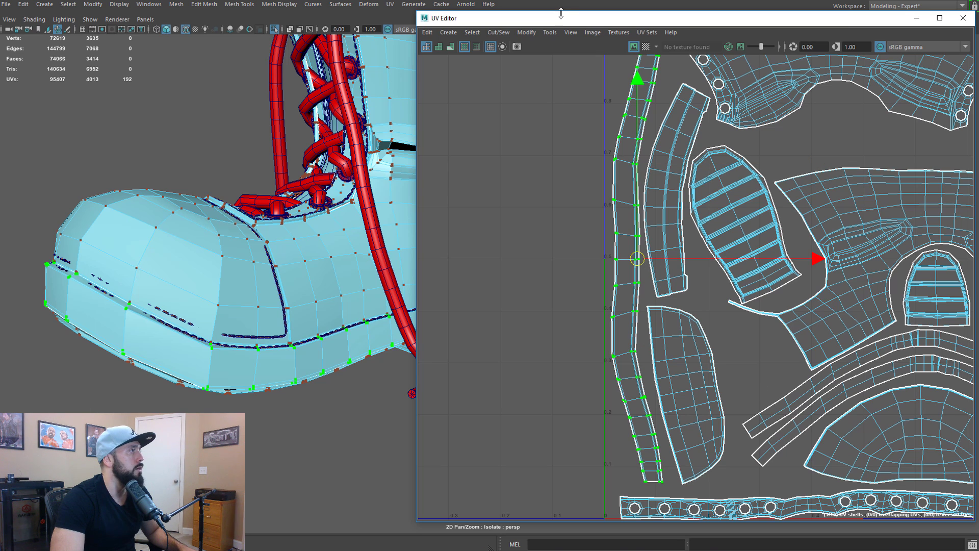
pyautogui.moveTo(571, 22); pyautogui.dragTo(350, 26)
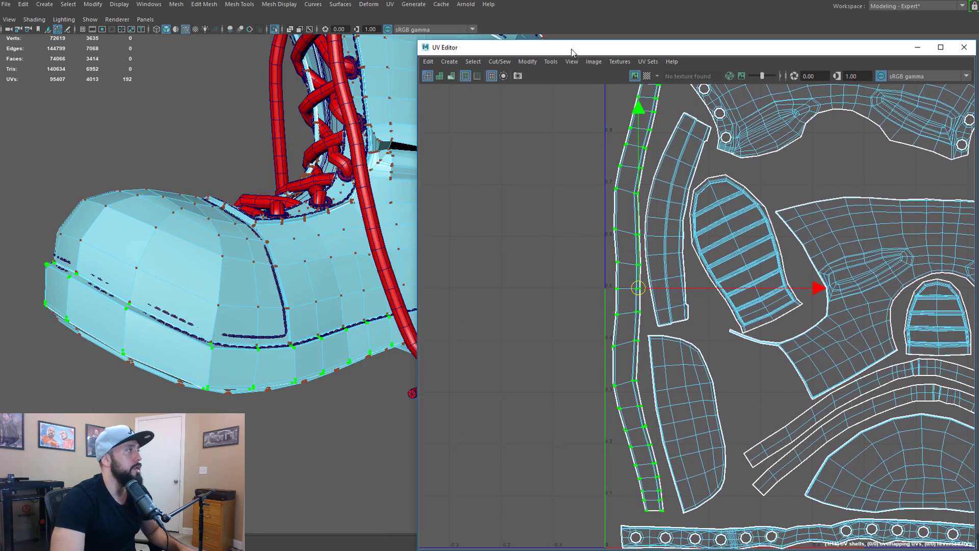
pyautogui.moveTo(565, 46); pyautogui.dragTo(550, 37)
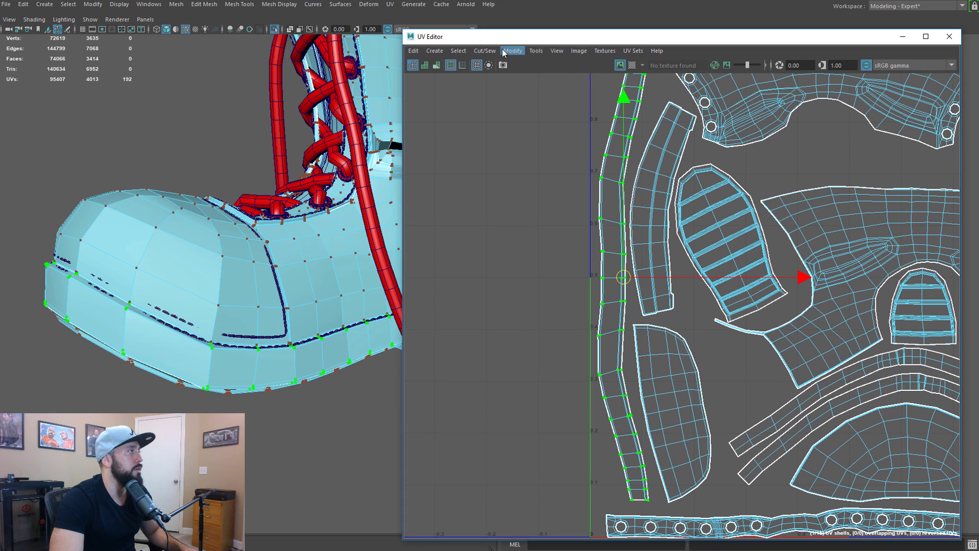
pyautogui.click(535, 50)
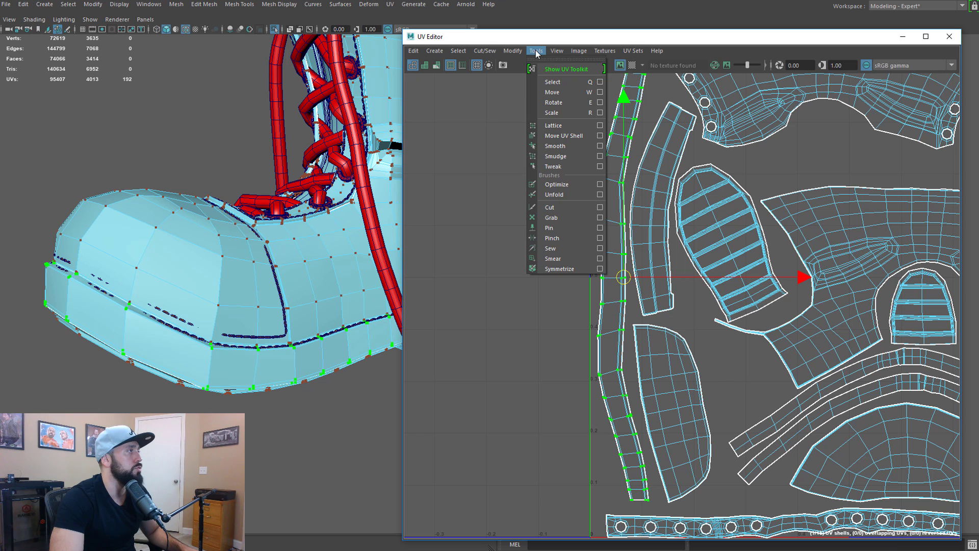
pyautogui.click(553, 69)
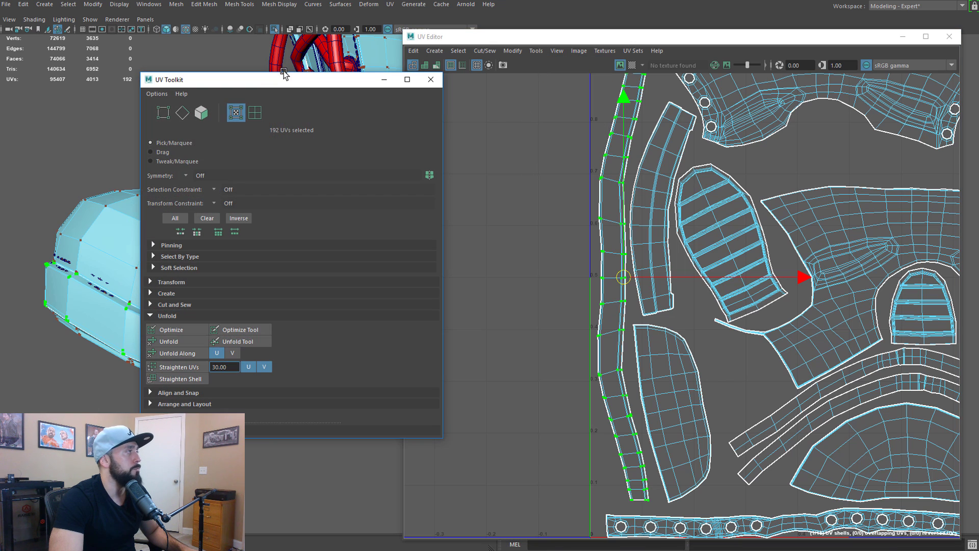
pyautogui.moveTo(284, 76); pyautogui.dragTo(225, 21)
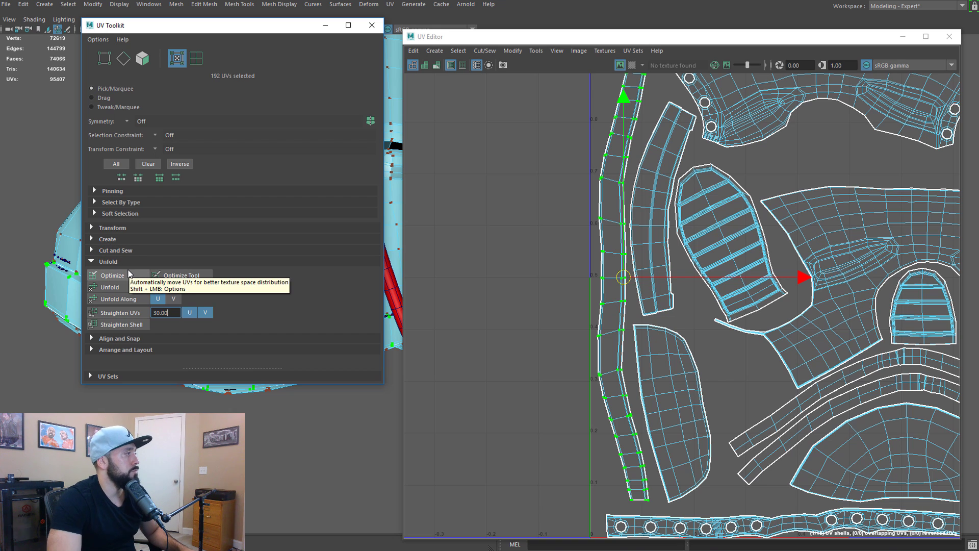
# - Straighten the sole strip's UVs in U and V with a value of 30, and shift the strip toward the V axis
pyautogui.click(132, 313)
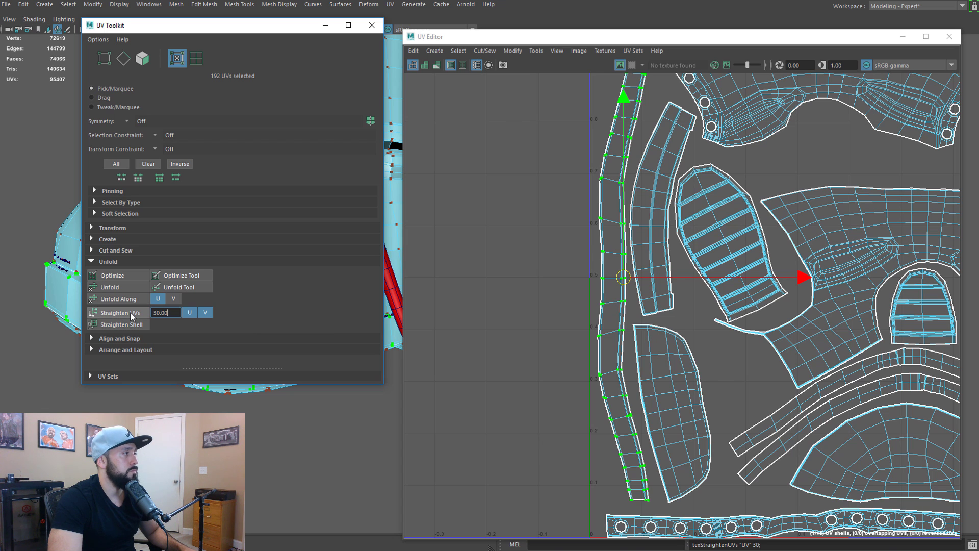
pyautogui.keyDown('alt'); pyautogui.moveTo(585, 250); pyautogui.dragTo(531, 281, button='middle'); pyautogui.keyUp('alt')
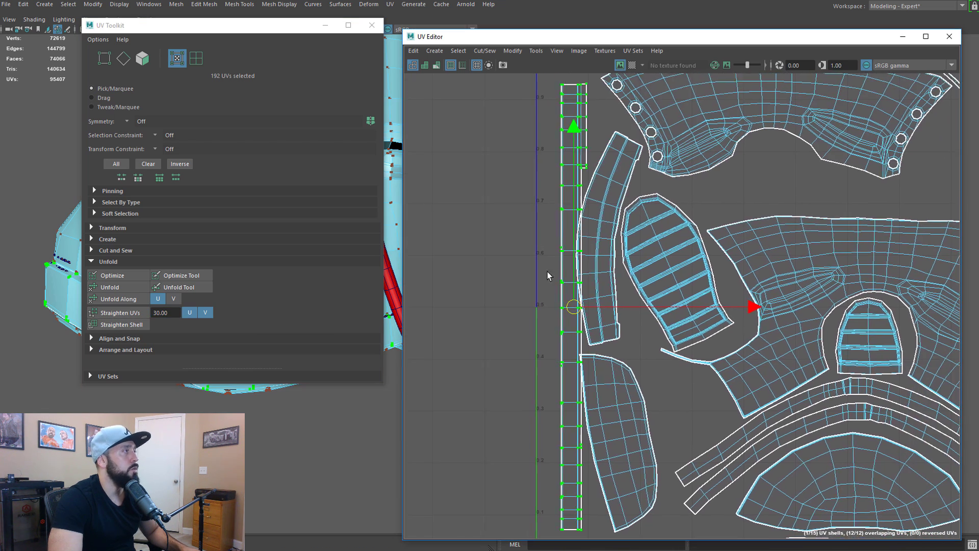
pyautogui.moveTo(753, 306); pyautogui.dragTo(733, 306)
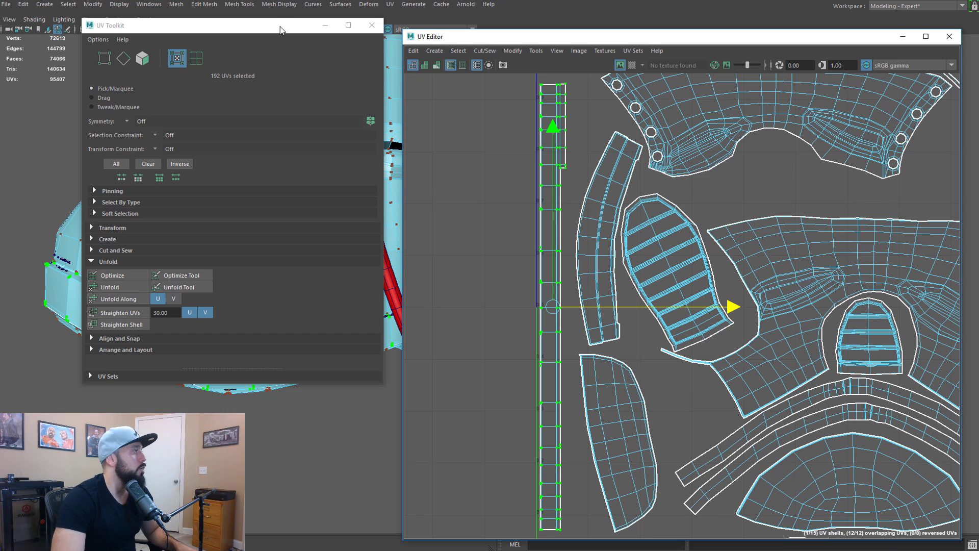
# - Uncover the boot model and turn the checker map back on to inspect the pattern along the sole strip
pyautogui.moveTo(279, 29); pyautogui.dragTo(746, 133)
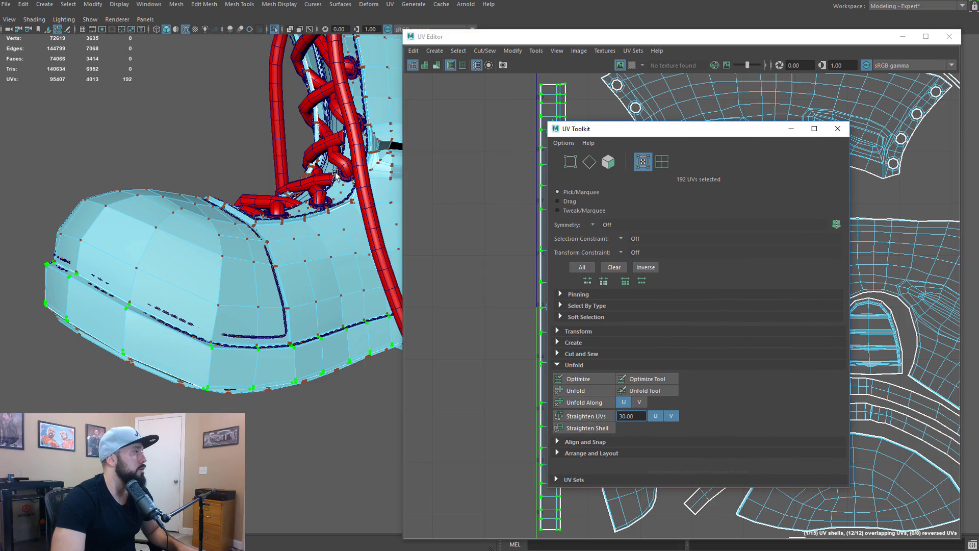
pyautogui.click(632, 66)
pyautogui.keyDown('alt'); pyautogui.moveTo(278, 233); pyautogui.dragTo(175, 236); pyautogui.keyUp('alt')
pyautogui.keyDown('alt'); pyautogui.moveTo(276, 316); pyautogui.dragTo(152, 244, button='middle'); pyautogui.keyUp('alt')
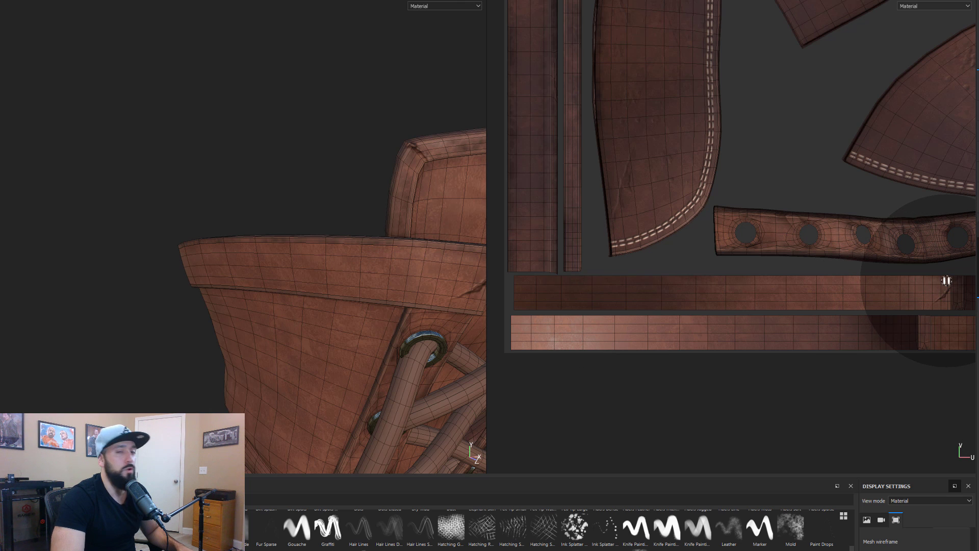
# - In Substance Painter, paint two parallel, snapped straight rows of stitching along the boot's upper collar strip in the UV view
pyautogui.press('ctrl')
pyautogui.keyDown('ctrl'); pyautogui.keyDown('shift'); pyautogui.click(518, 281); pyautogui.keyUp('shift'); pyautogui.keyUp('ctrl')
pyautogui.moveTo(396, 266)
pyautogui.keyDown('alt'); pyautogui.mouseDown()
pyautogui.moveTo(416, 232)
pyautogui.moveTo(411, 209)
pyautogui.moveTo(444, 240)
pyautogui.mouseUp(); pyautogui.keyUp('alt')
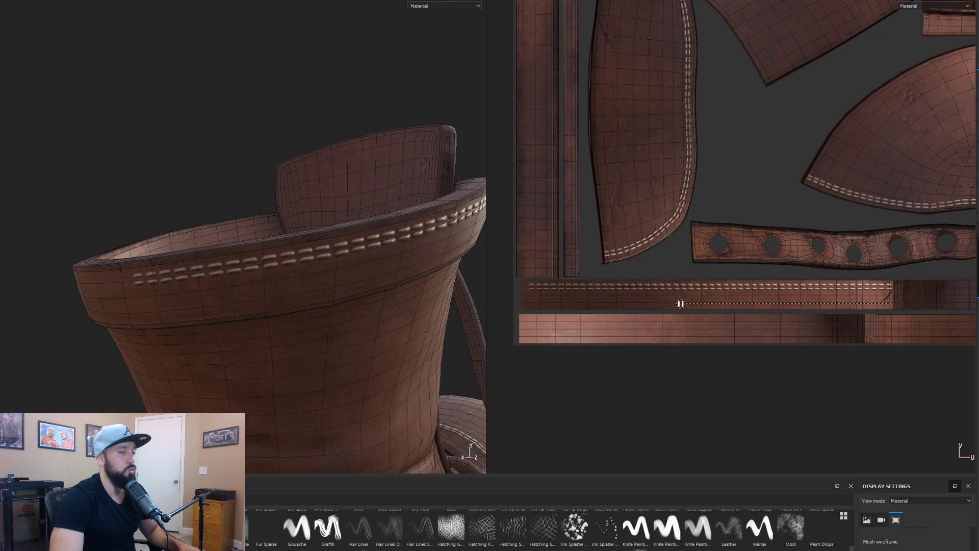
pyautogui.hotkey('ctrl', 'shift')
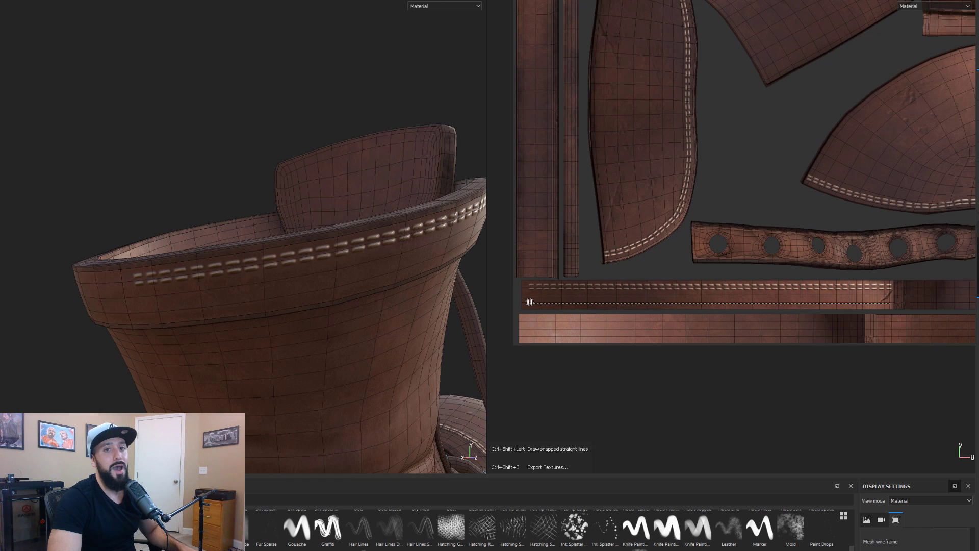
pyautogui.keyDown('ctrl'); pyautogui.keyDown('shift'); pyautogui.click(531, 302); pyautogui.keyUp('shift'); pyautogui.keyUp('ctrl')
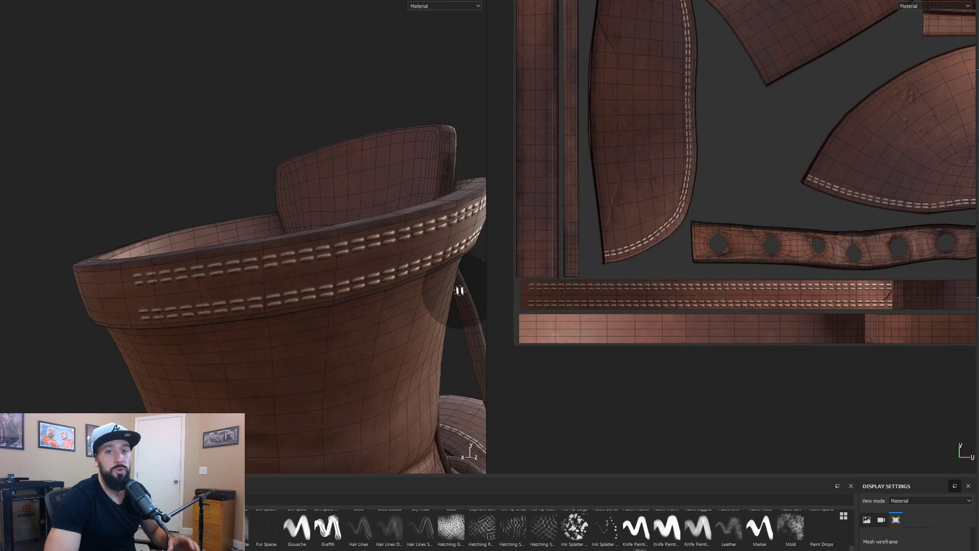
pyautogui.moveTo(445, 294)
pyautogui.keyDown('alt'); pyautogui.mouseDown()
pyautogui.moveTo(360, 291)
pyautogui.moveTo(265, 306)
pyautogui.moveTo(270, 291)
pyautogui.moveTo(389, 409)
pyautogui.mouseUp(); pyautogui.keyUp('alt')
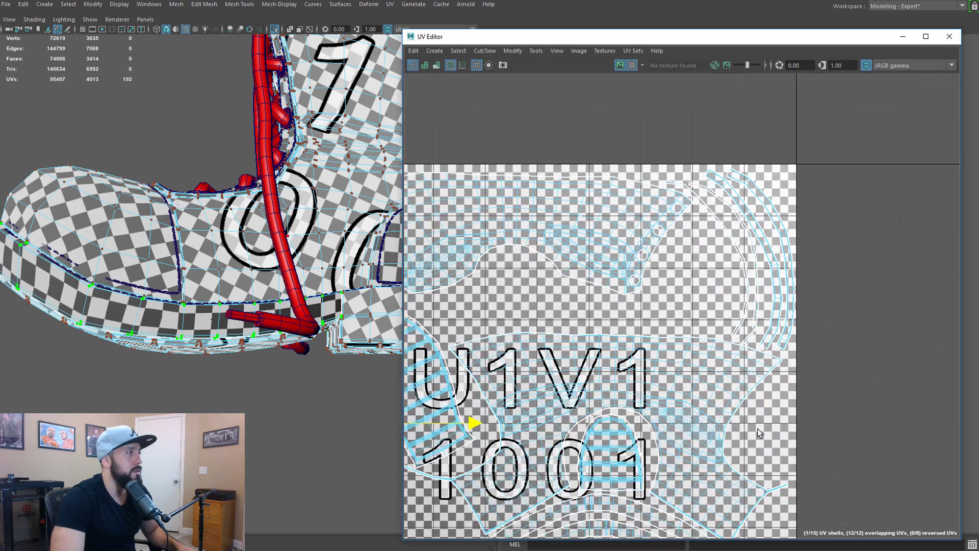
# - Select all UVs of the curved collar rim strip shell and examine where it sits on the boot's collar
pyautogui.scroll(3, 786, 357)
pyautogui.moveTo(785, 280); pyautogui.dragTo(827, 277, button='right')
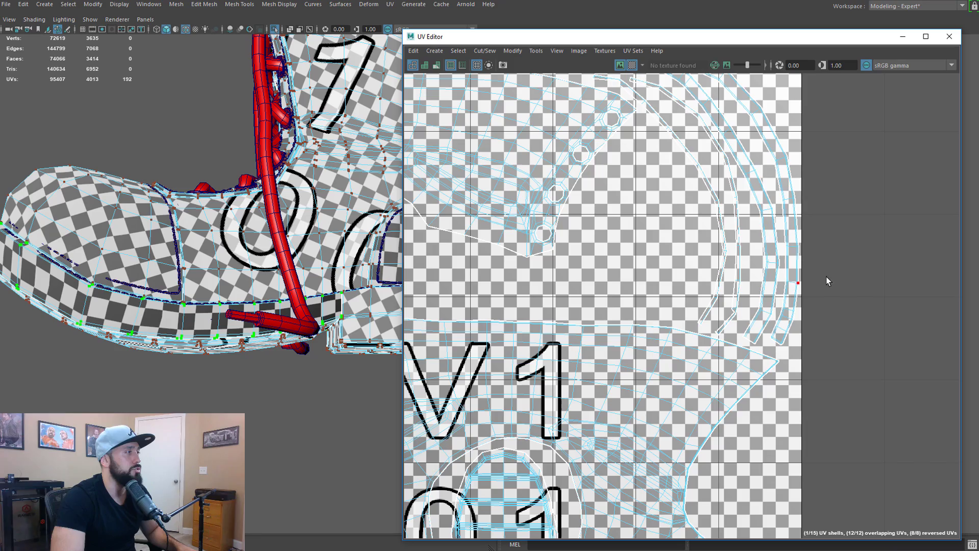
pyautogui.doubleClick(768, 261)
pyautogui.scroll(-3, 291, 270)
pyautogui.keyDown('alt'); pyautogui.moveTo(269, 257); pyautogui.dragTo(431, 287); pyautogui.keyUp('alt')
pyautogui.keyDown('alt'); pyautogui.moveTo(207, 215); pyautogui.dragTo(292, 343, button='middle'); pyautogui.keyUp('alt')
pyautogui.keyDown('alt'); pyautogui.moveTo(241, 284); pyautogui.dragTo(312, 340); pyautogui.keyUp('alt')
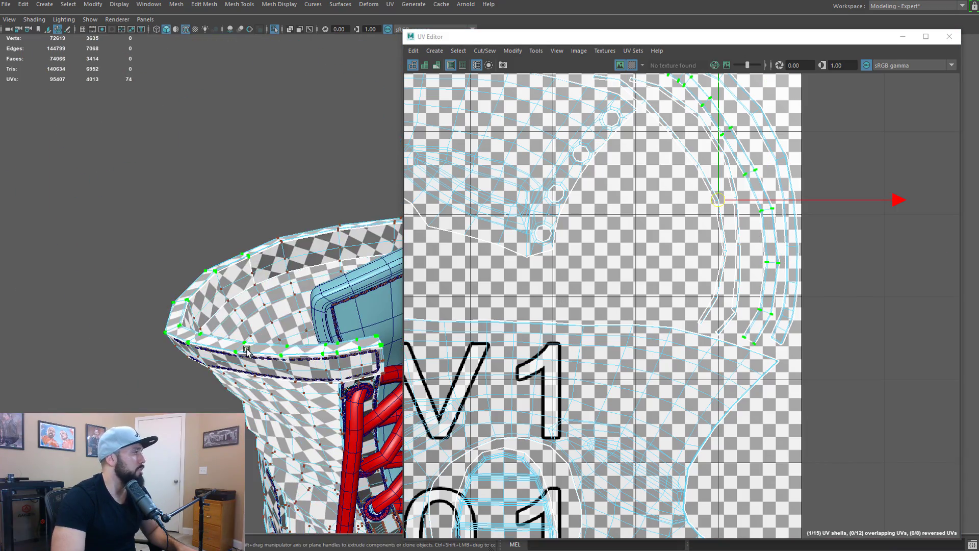
pyautogui.keyDown('alt'); pyautogui.moveTo(333, 262); pyautogui.dragTo(240, 272); pyautogui.keyUp('alt')
pyautogui.keyDown('alt'); pyautogui.moveTo(654, 278); pyautogui.dragTo(626, 365, button='middle'); pyautogui.keyUp('alt')
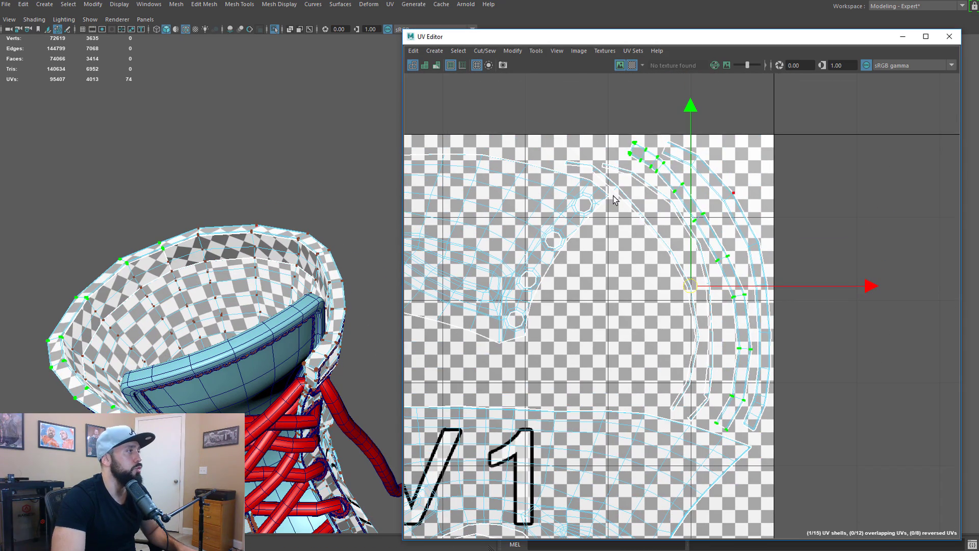
pyautogui.keyDown('alt'); pyautogui.moveTo(650, 433); pyautogui.dragTo(642, 367, button='middle'); pyautogui.keyUp('alt')
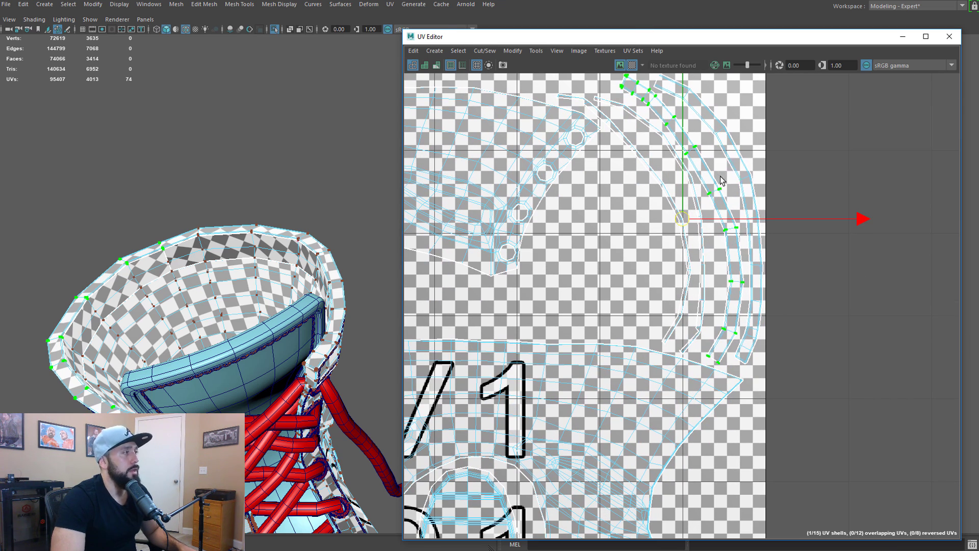
pyautogui.scroll(2, 748, 220)
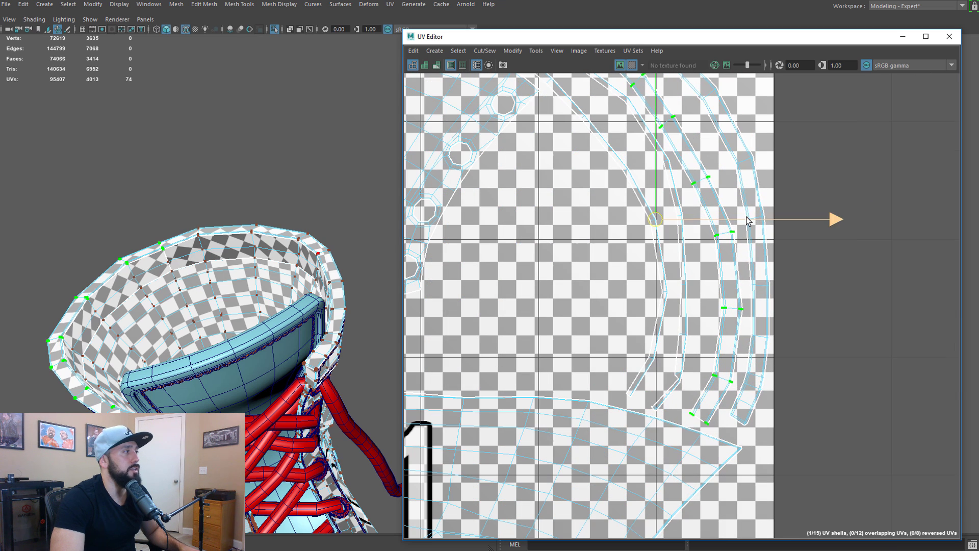
# - Try to straighten the curved collar strip's UVs directly with the Straighten command
pyautogui.keyDown('shift'); pyautogui.rightClick(708, 180); pyautogui.keyUp('shift')
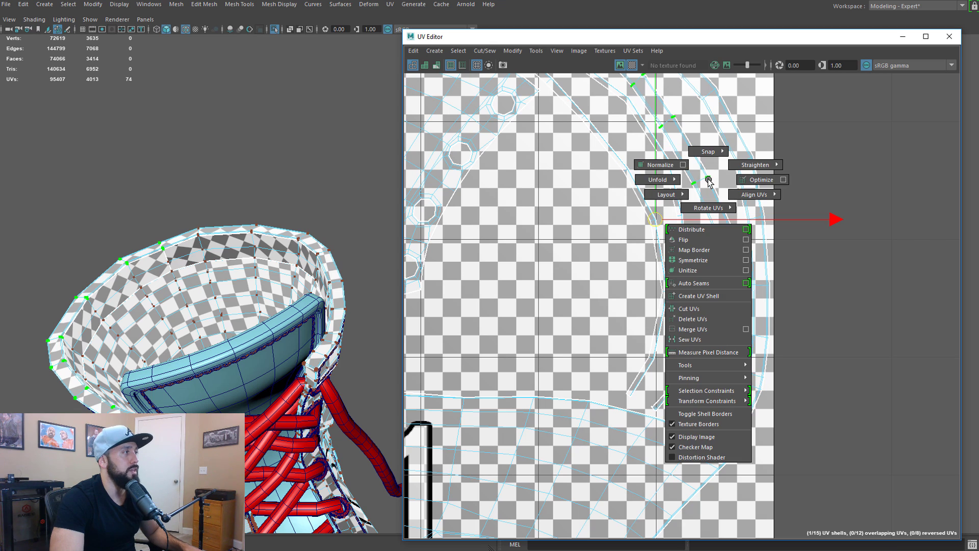
pyautogui.keyDown('shift'); pyautogui.moveTo(708, 179); pyautogui.dragTo(741, 150, button='right'); pyautogui.keyUp('shift')
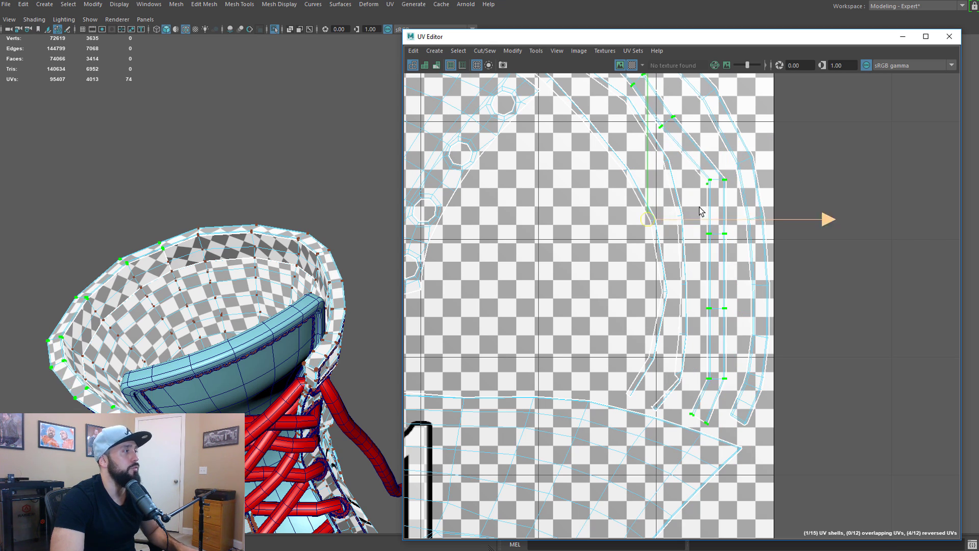
pyautogui.keyDown('alt'); pyautogui.moveTo(703, 211); pyautogui.dragTo(689, 294, button='middle'); pyautogui.keyUp('alt')
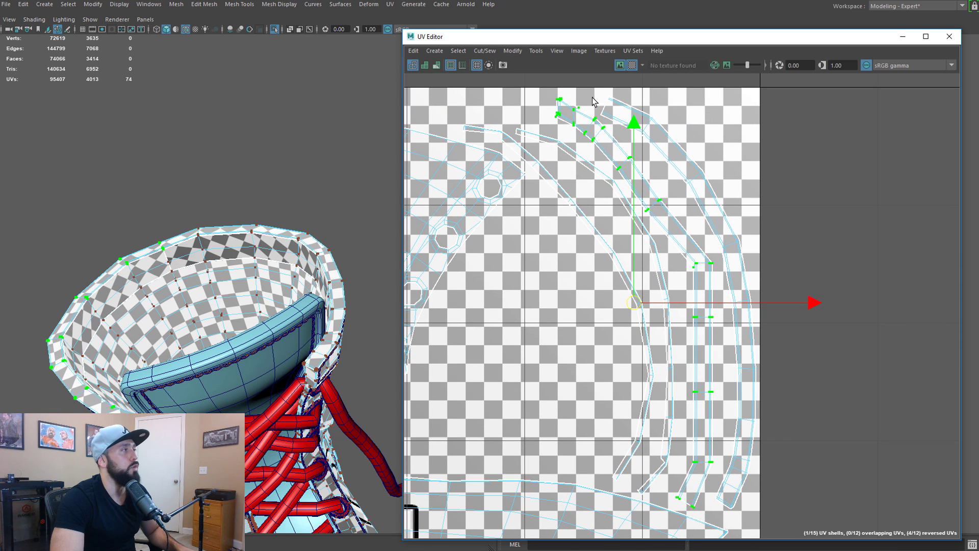
# - Hide the checker map and move the selected collar strip shell along U into the empty space outside the UV tile
pyautogui.click(632, 65)
pyautogui.keyDown('alt'); pyautogui.moveTo(733, 243); pyautogui.dragTo(695, 205, button='middle'); pyautogui.keyUp('alt')
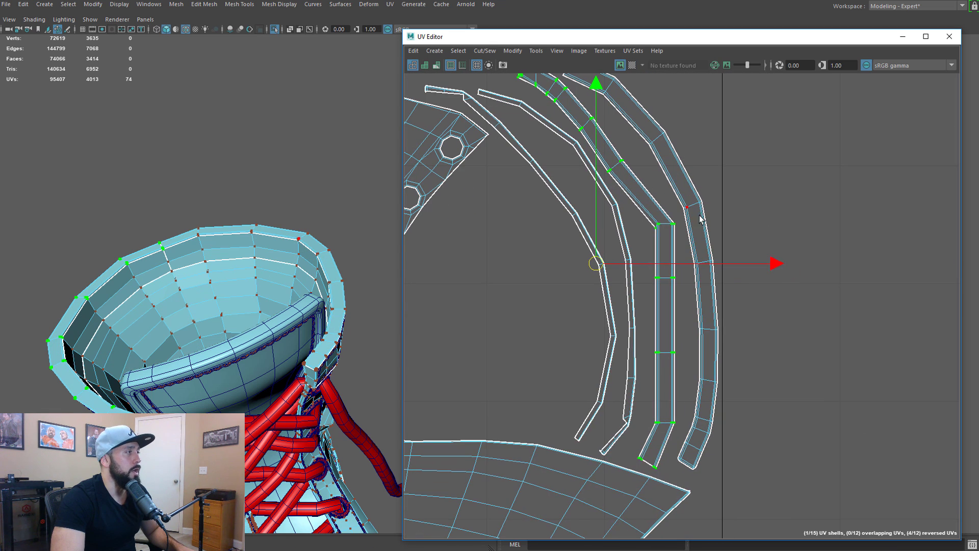
pyautogui.moveTo(775, 262); pyautogui.dragTo(930, 262)
pyautogui.keyDown('alt'); pyautogui.moveTo(896, 221); pyautogui.dragTo(910, 330, button='middle'); pyautogui.keyUp('alt')
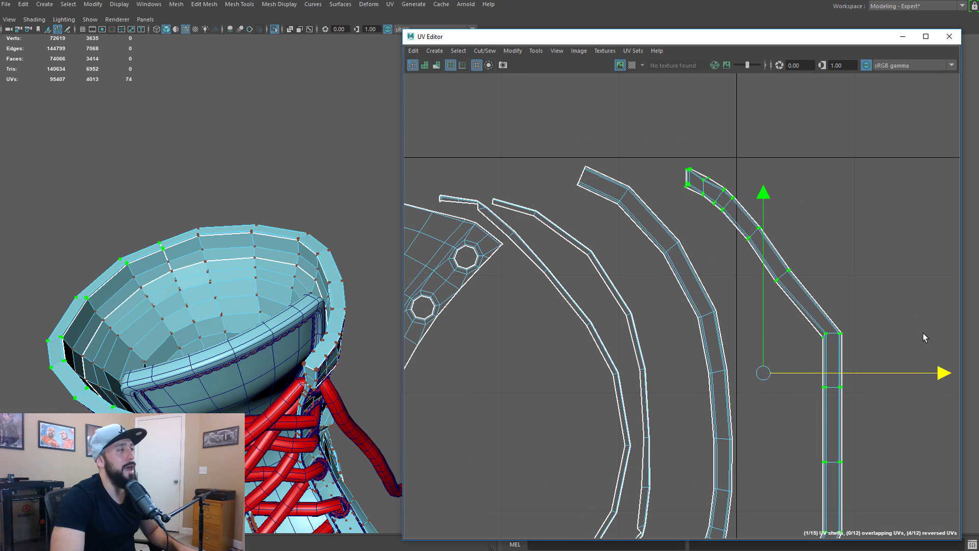
pyautogui.keyDown('alt'); pyautogui.moveTo(924, 337); pyautogui.dragTo(851, 331, button='right'); pyautogui.keyUp('alt')
pyautogui.keyDown('alt'); pyautogui.moveTo(851, 331); pyautogui.dragTo(812, 272, button='middle'); pyautogui.keyUp('alt')
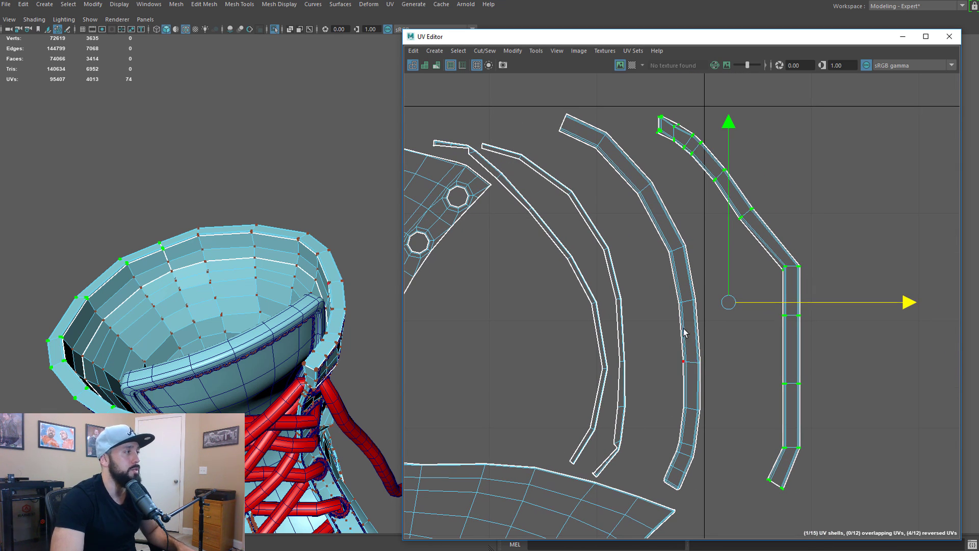
# - Select the neighbouring curved collar strip shell and try to straighten its UVs
pyautogui.click(696, 302)
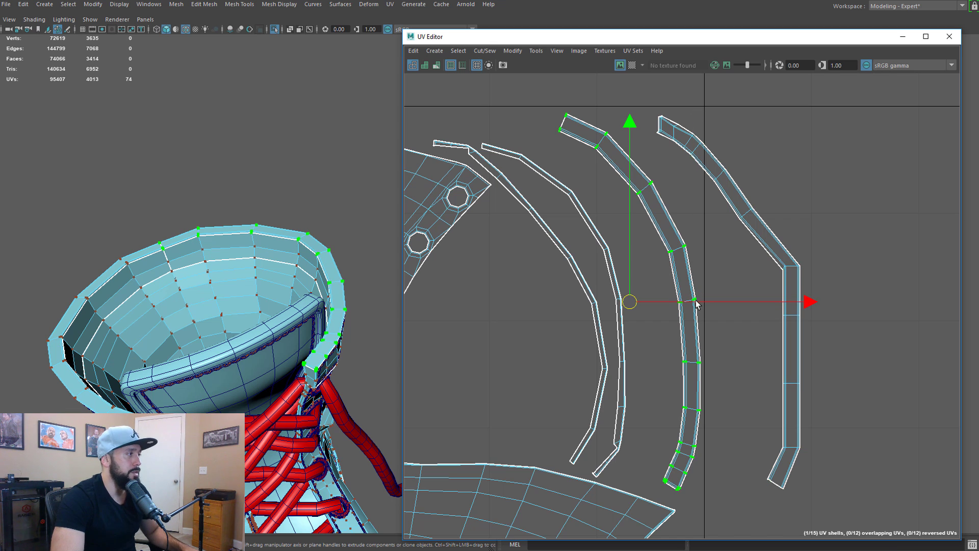
pyautogui.keyDown('shift'); pyautogui.rightClick(697, 303); pyautogui.keyUp('shift')
pyautogui.keyDown('shift'); pyautogui.moveTo(700, 304); pyautogui.dragTo(730, 252, button='right'); pyautogui.keyUp('shift')
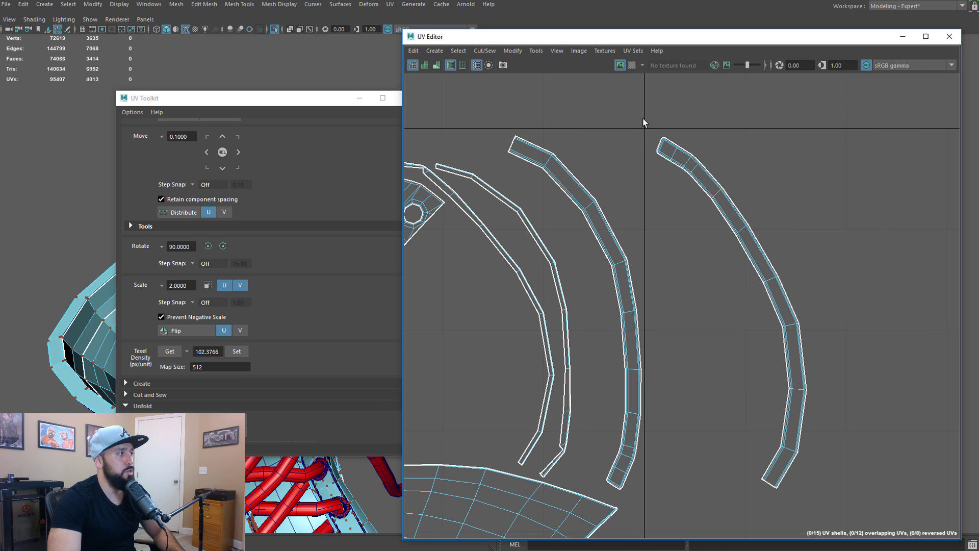
# - Rotate the upper part of the separated collar strip toward vertical around a pivot at its middle bend
pyautogui.moveTo(643, 118); pyautogui.dragTo(810, 298)
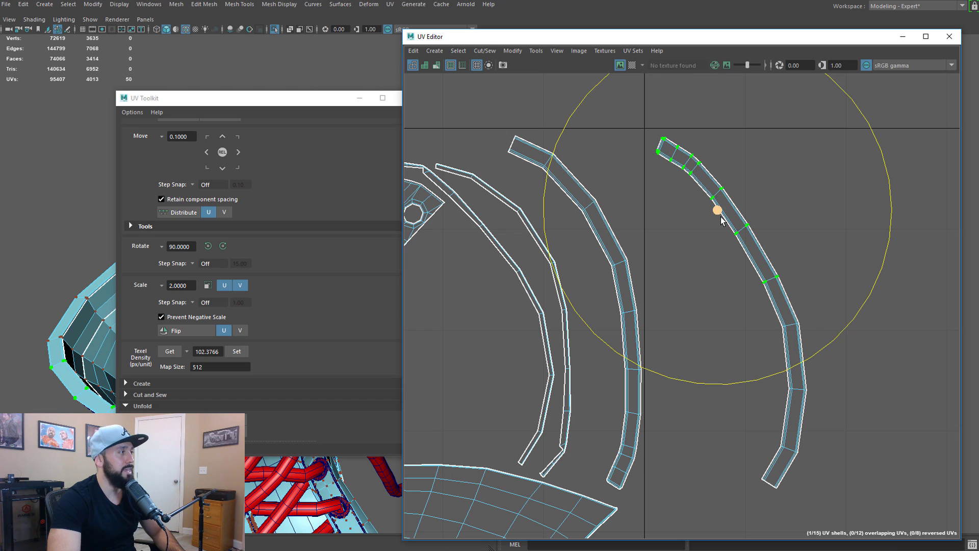
pyautogui.press('d')
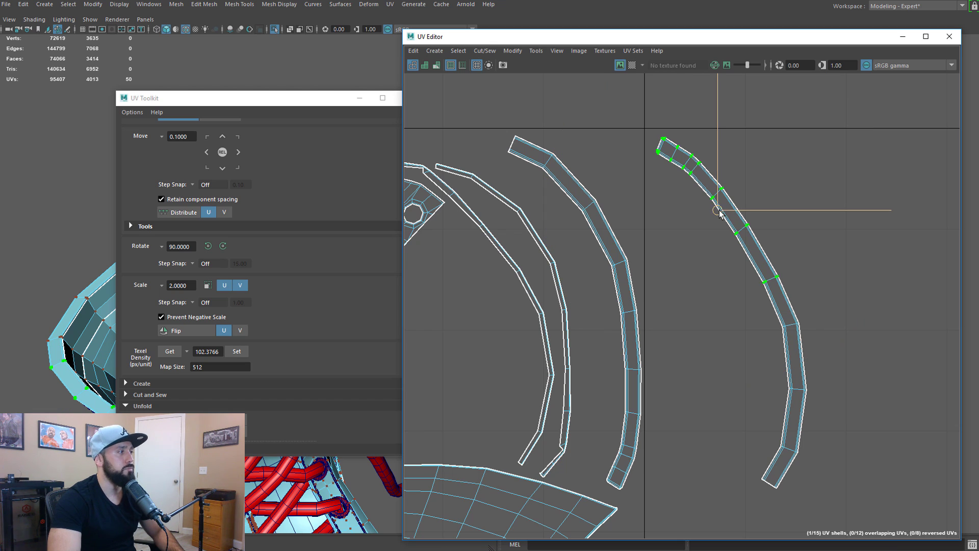
pyautogui.moveTo(720, 212); pyautogui.dragTo(796, 326)
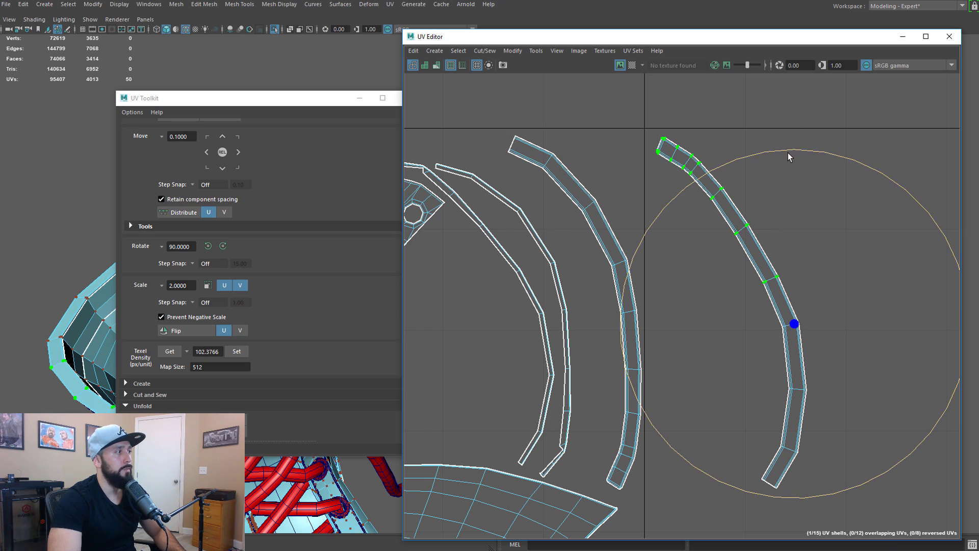
pyautogui.moveTo(788, 149); pyautogui.dragTo(851, 156)
# - Narrow the selection to the strip's upper UVs, rotate them closer to vertical, and shift them in U to line up with the rest
pyautogui.keyDown('ctrl'); pyautogui.moveTo(834, 300); pyautogui.dragTo(764, 256); pyautogui.keyUp('ctrl')
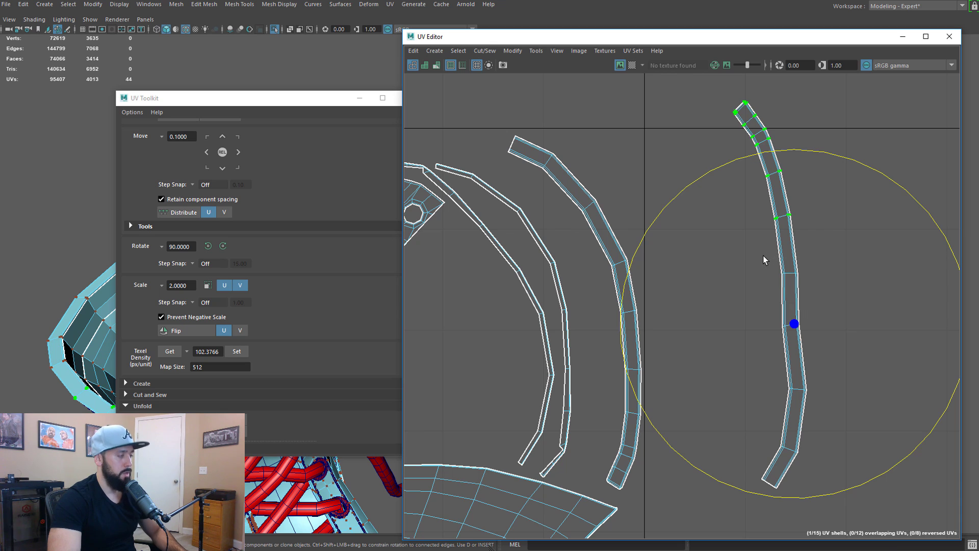
pyautogui.press('w')
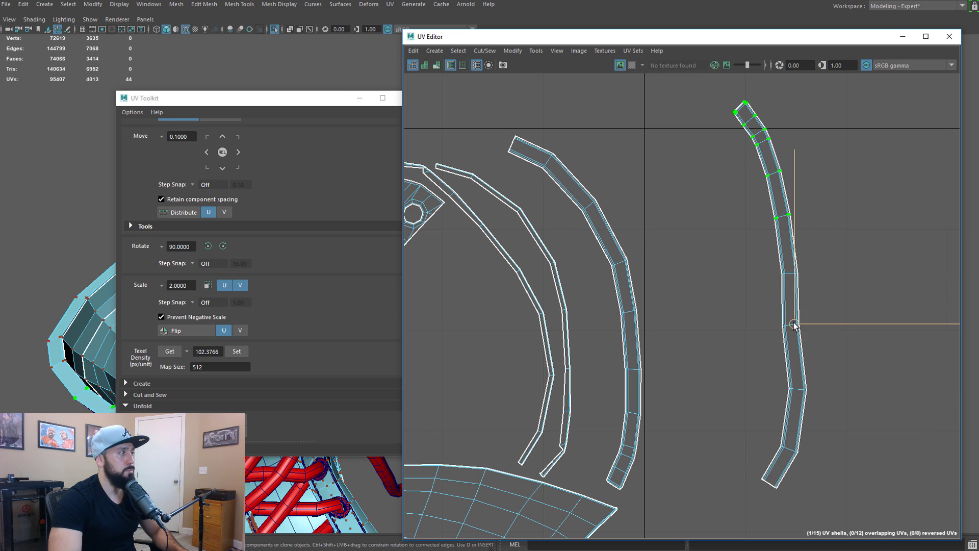
pyautogui.moveTo(794, 324); pyautogui.dragTo(790, 217)
pyautogui.press('e')
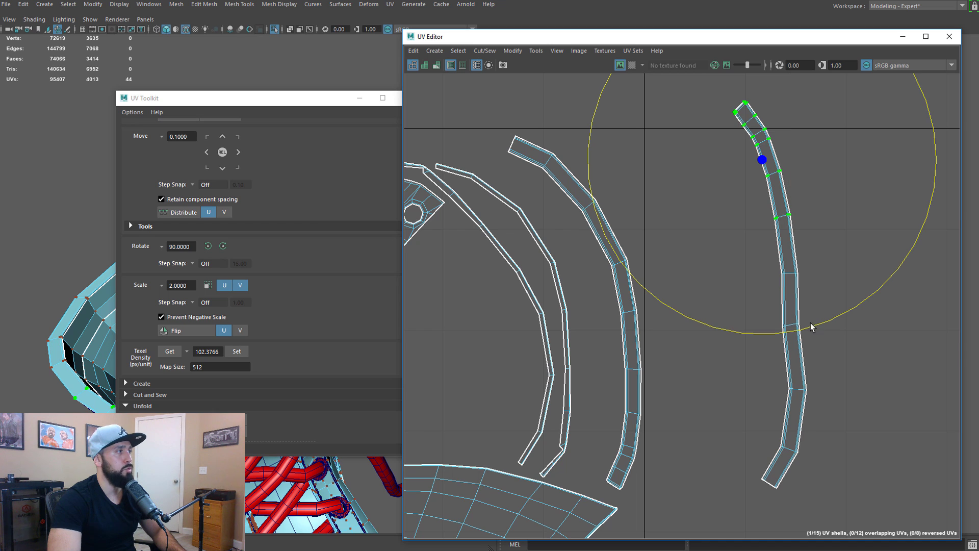
pyautogui.moveTo(937, 132); pyautogui.dragTo(936, 163)
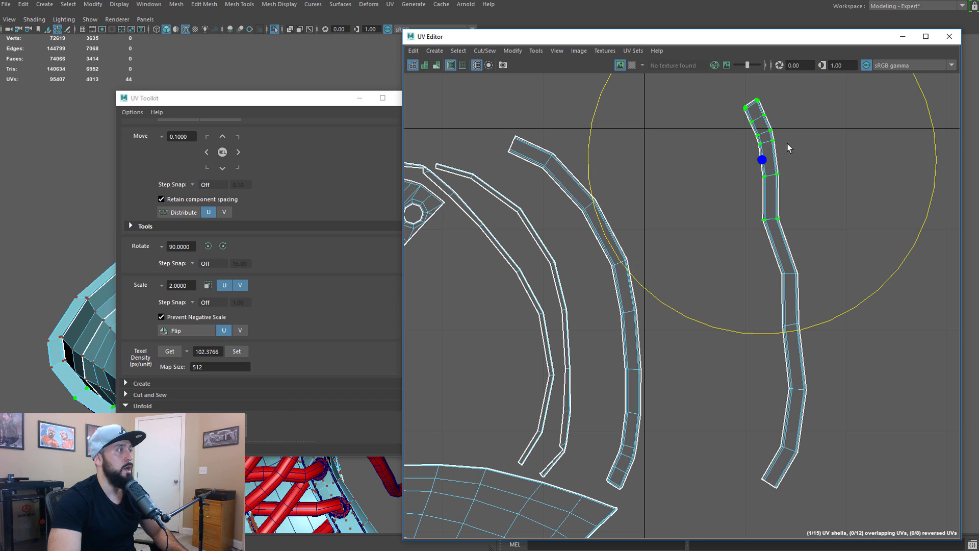
pyautogui.press('w')
pyautogui.moveTo(892, 165); pyautogui.dragTo(904, 160)
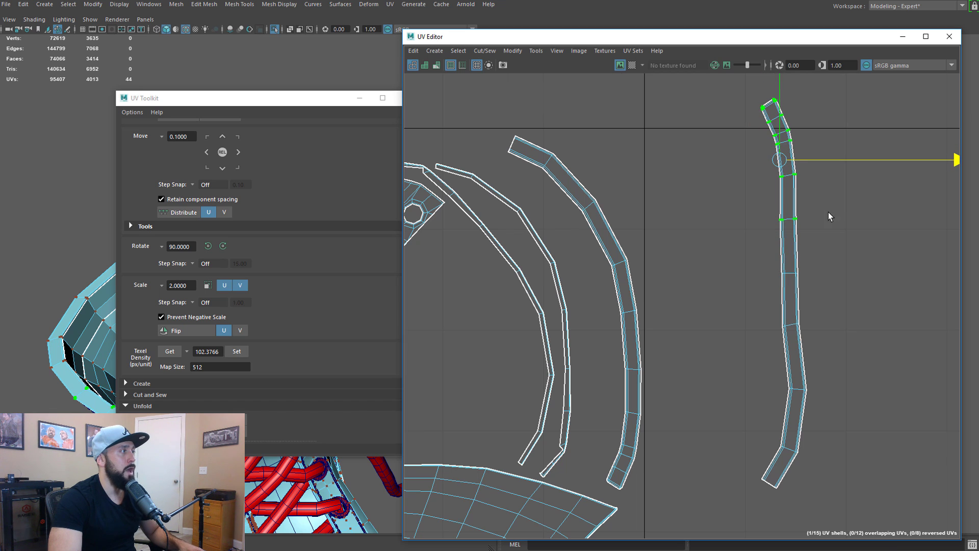
# - Select the strip's top end UVs and rotate them toward vertical around a pivot at the bend's outer edge
pyautogui.scroll(2, 845, 212)
pyautogui.keyDown('alt'); pyautogui.moveTo(824, 214); pyautogui.dragTo(893, 363, button='middle'); pyautogui.keyUp('alt')
pyautogui.moveTo(778, 193); pyautogui.dragTo(871, 277)
pyautogui.press('e')
pyautogui.press('w')
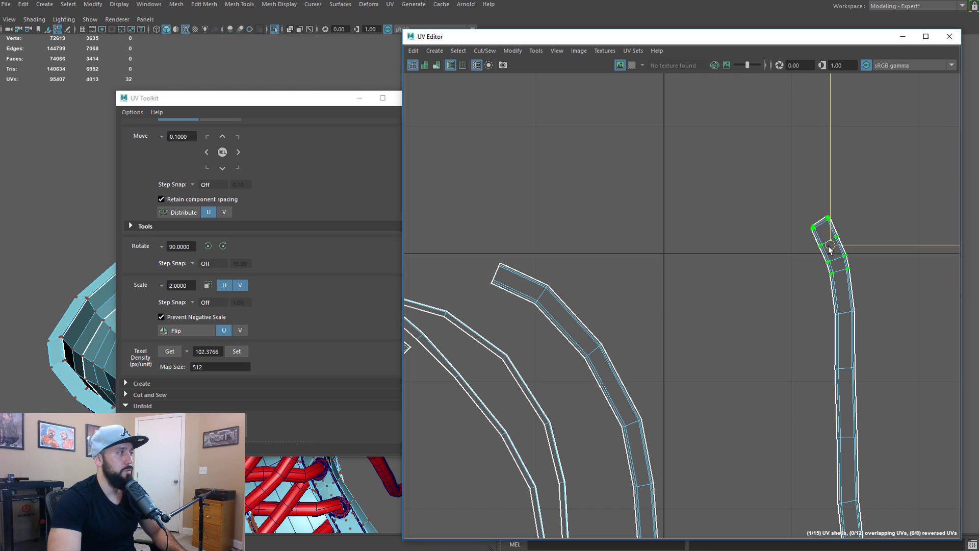
pyautogui.moveTo(832, 248); pyautogui.dragTo(848, 269)
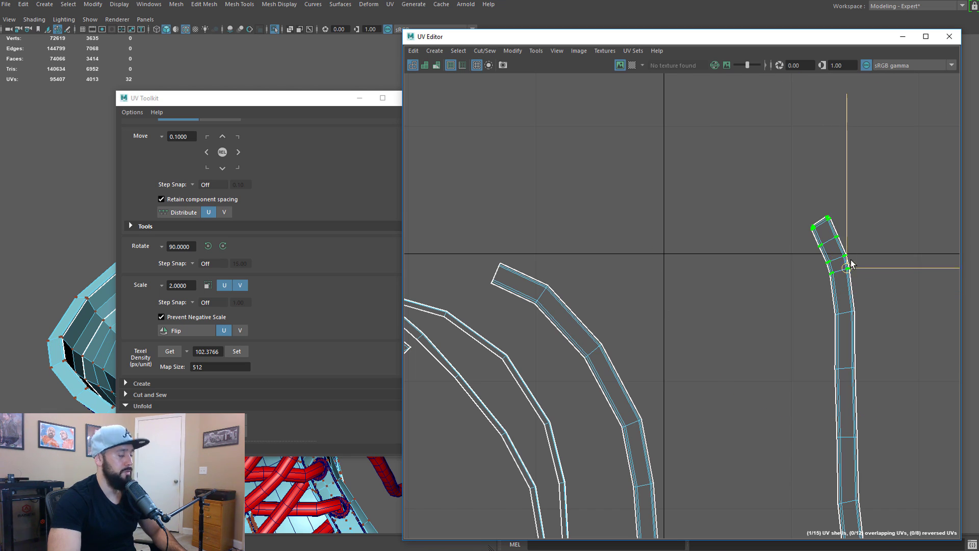
pyautogui.press('e')
pyautogui.moveTo(768, 115); pyautogui.dragTo(825, 125)
# - Rotate the strip's bottom end segment to vertical and shift it in U to line up with the segments above
pyautogui.keyDown('alt'); pyautogui.moveTo(889, 307); pyautogui.dragTo(827, 168, button='middle'); pyautogui.keyUp('alt')
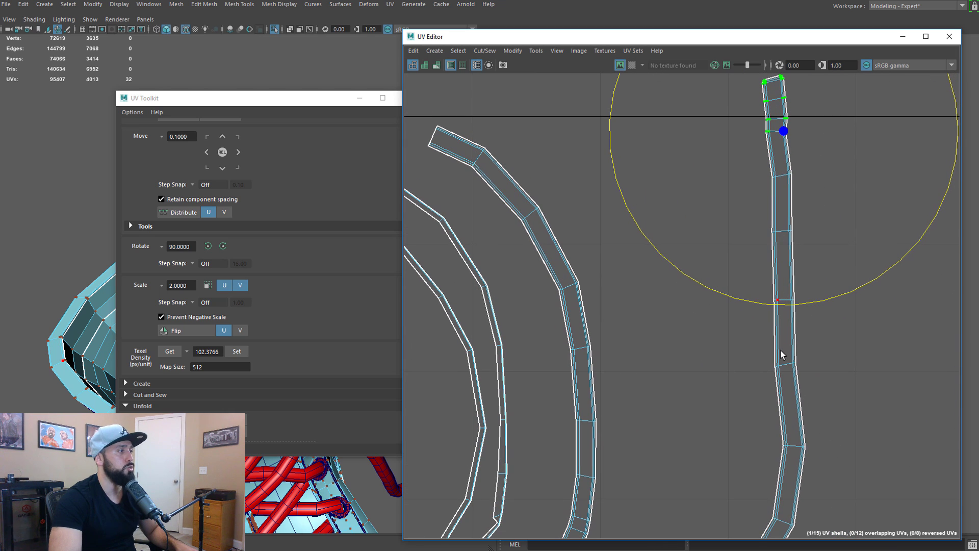
pyautogui.keyDown('alt'); pyautogui.moveTo(774, 424); pyautogui.dragTo(717, 214, button='middle'); pyautogui.keyUp('alt')
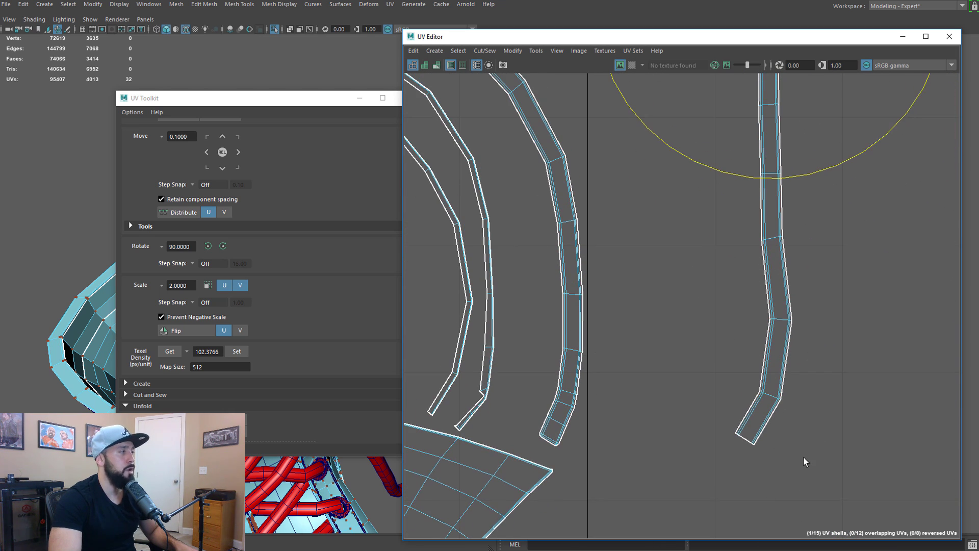
pyautogui.moveTo(813, 465); pyautogui.dragTo(662, 365)
pyautogui.scroll(-3, 771, 363)
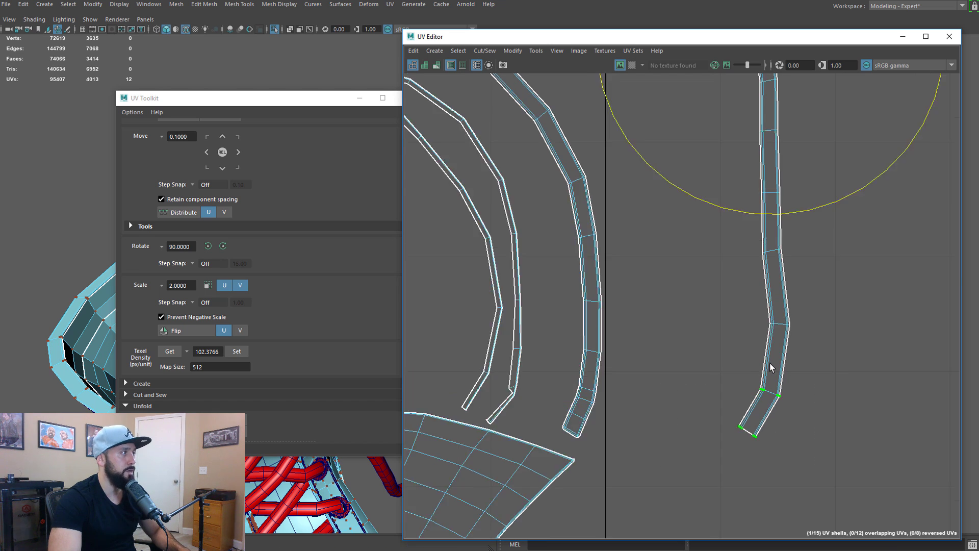
pyautogui.press('d')
pyautogui.moveTo(768, 104); pyautogui.dragTo(775, 390)
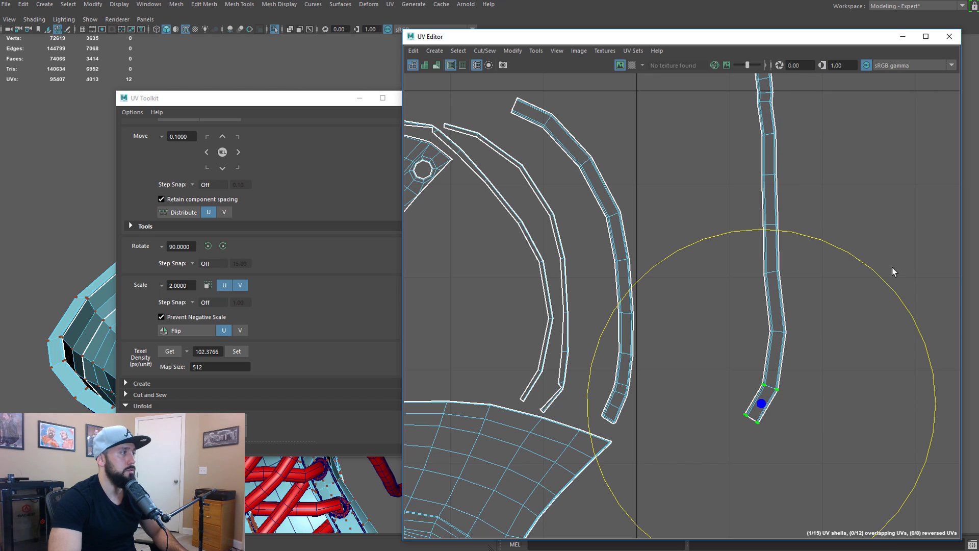
pyautogui.moveTo(884, 280); pyautogui.dragTo(812, 213)
pyautogui.press('w')
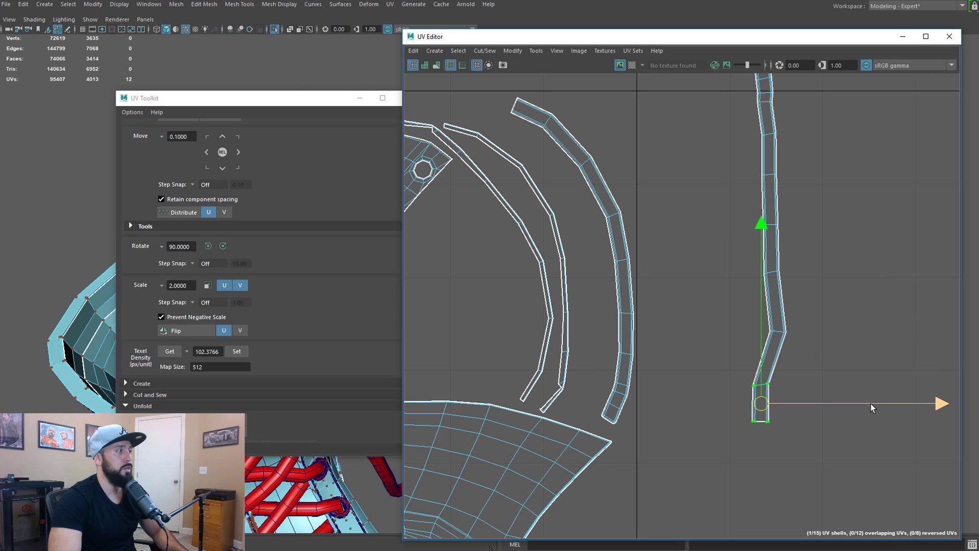
pyautogui.moveTo(870, 404); pyautogui.dragTo(890, 404)
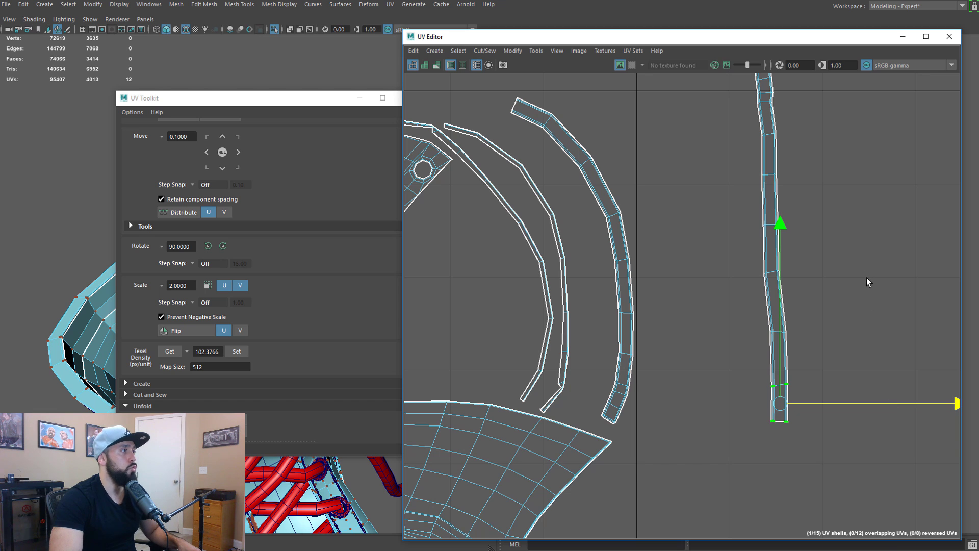
# - Select the whole roughly aligned collar strip shell and straighten its UVs
pyautogui.keyDown('alt'); pyautogui.moveTo(868, 271); pyautogui.dragTo(863, 317, button='middle'); pyautogui.keyUp('alt')
pyautogui.keyDown('alt'); pyautogui.moveTo(863, 316); pyautogui.dragTo(826, 315, button='right'); pyautogui.keyUp('alt')
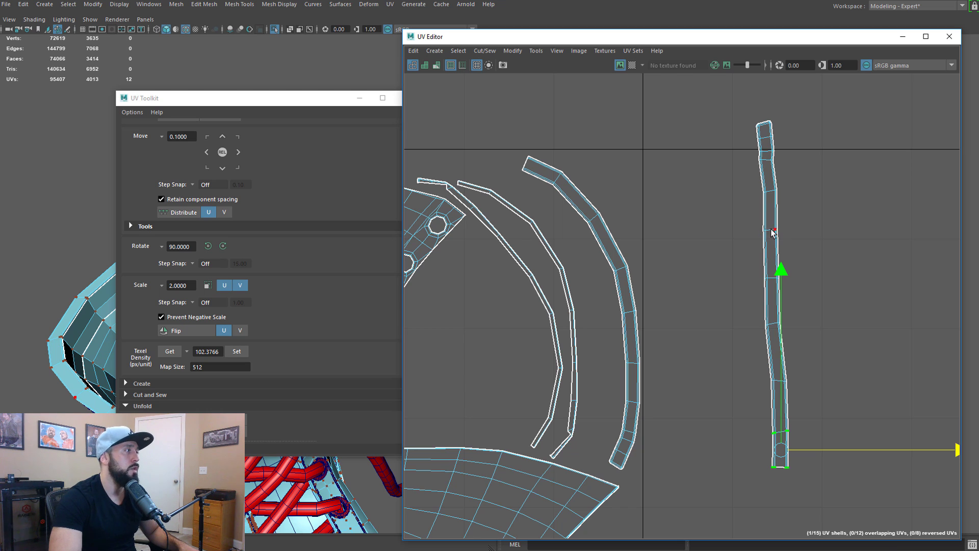
pyautogui.keyDown('ctrl'); pyautogui.moveTo(776, 230); pyautogui.dragTo(775, 178, button='right'); pyautogui.keyUp('ctrl')
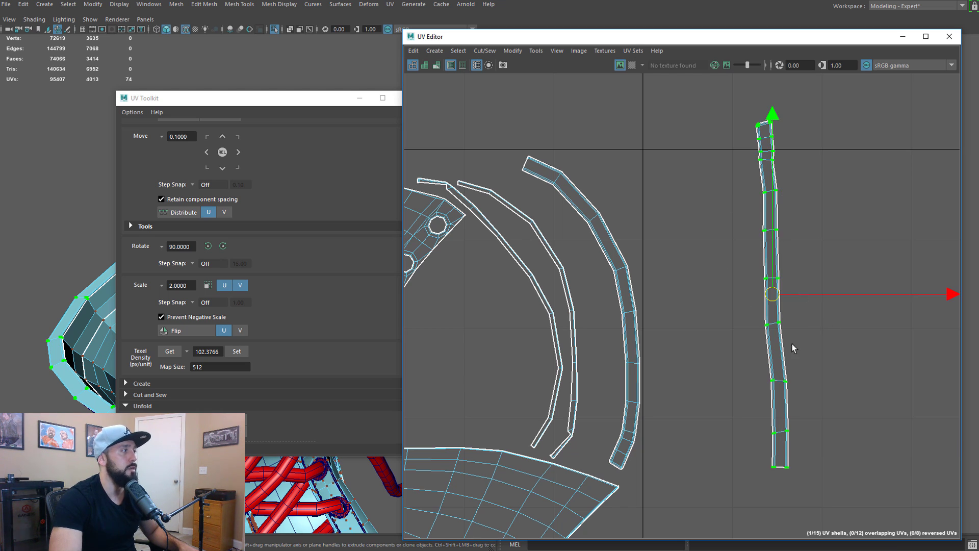
pyautogui.keyDown('shift'); pyautogui.rightClick(779, 234); pyautogui.keyUp('shift')
pyautogui.keyDown('shift'); pyautogui.moveTo(794, 228); pyautogui.dragTo(814, 198, button='right'); pyautogui.keyUp('shift')
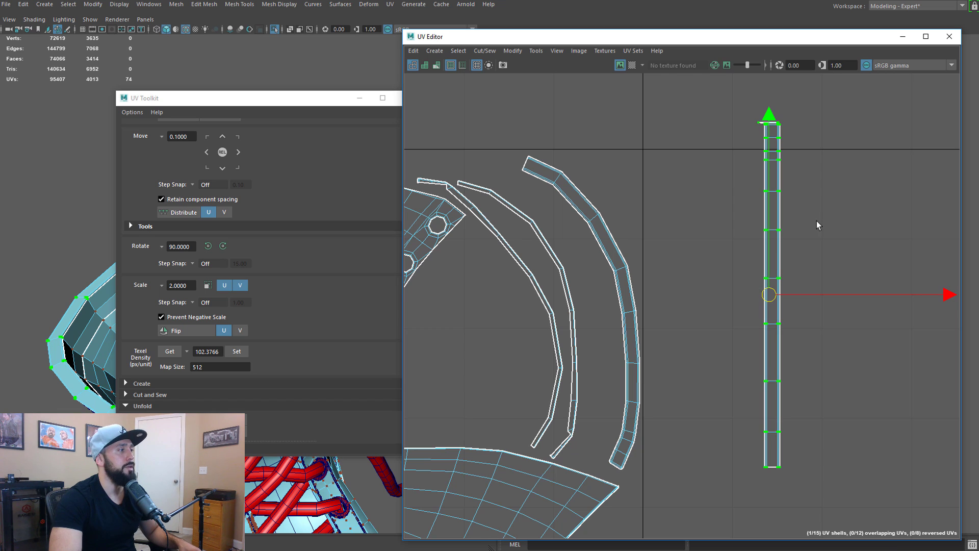
# - Move the stray corner UV at the collar strip's top end in U to line up with the strip's side edge
pyautogui.scroll(3, 813, 233)
pyautogui.keyDown('alt'); pyautogui.moveTo(812, 179); pyautogui.dragTo(794, 372, button='middle'); pyautogui.keyUp('alt')
pyautogui.scroll(2, 793, 368)
pyautogui.keyDown('alt'); pyautogui.moveTo(792, 316); pyautogui.dragTo(853, 360, button='middle'); pyautogui.keyUp('alt')
pyautogui.scroll(3, 734, 317)
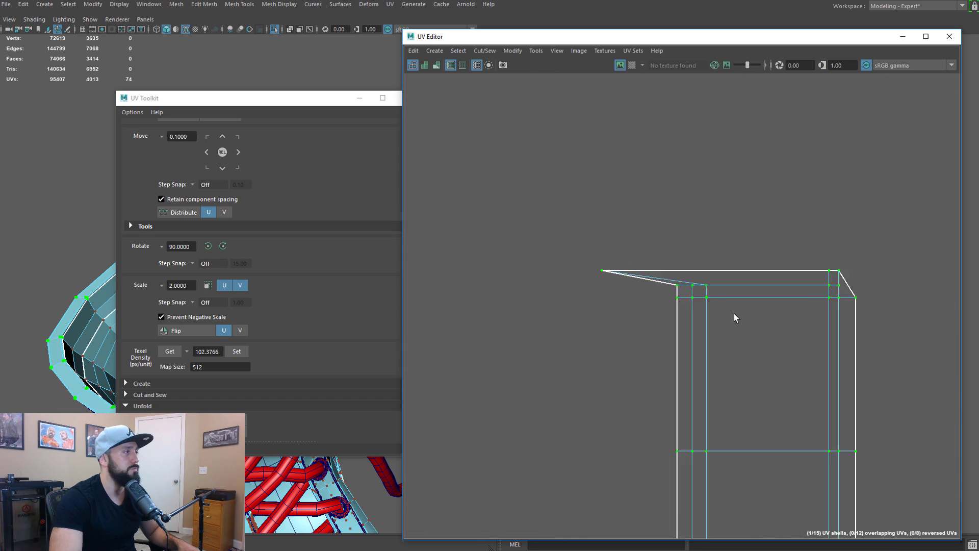
pyautogui.scroll(3, 734, 314)
pyautogui.scroll(-2, 752, 304)
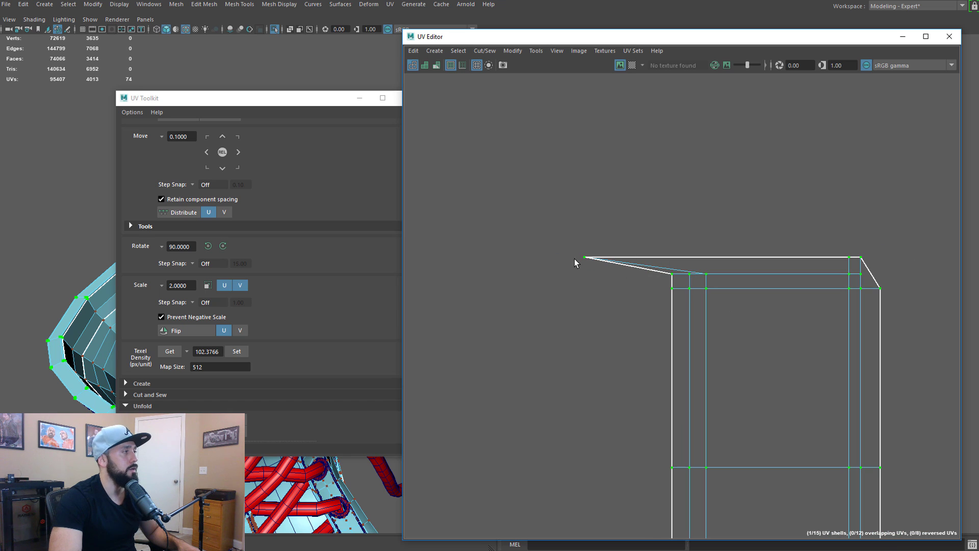
pyautogui.moveTo(575, 231); pyautogui.dragTo(628, 308)
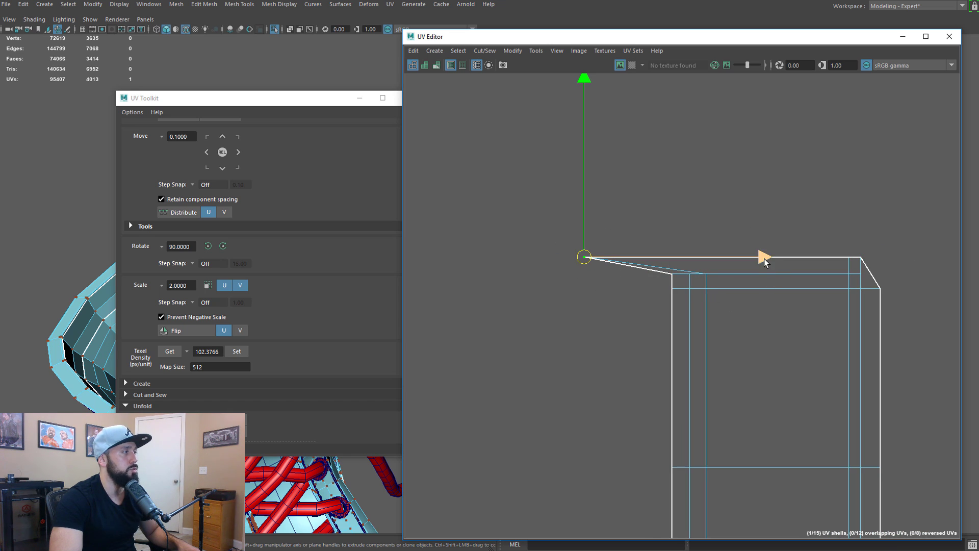
pyautogui.moveTo(760, 258); pyautogui.dragTo(856, 265)
# - Select the whole collar strip shell again and straighten its UVs to square up the top end
pyautogui.moveTo(877, 292); pyautogui.dragTo(913, 246, button='right')
pyautogui.doubleClick(878, 289)
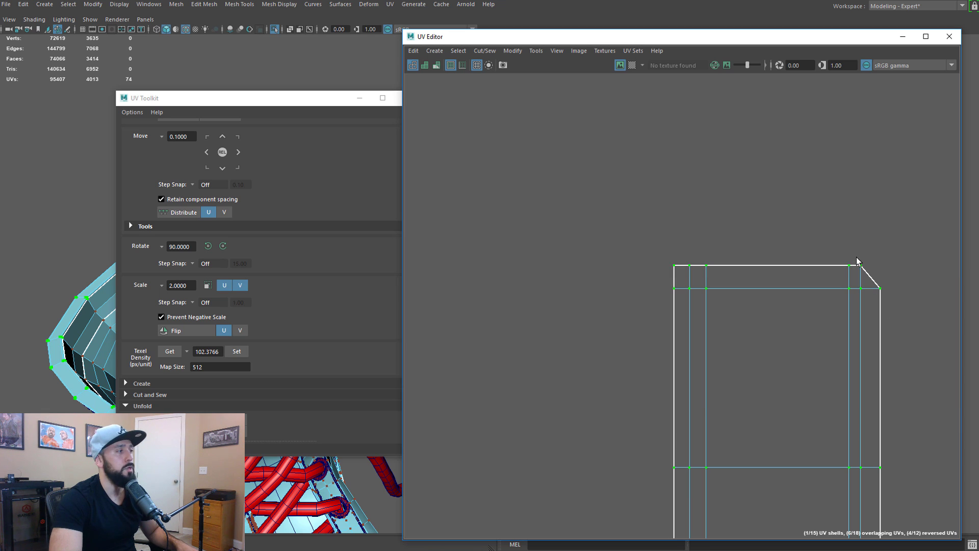
pyautogui.scroll(-2, 816, 304)
pyautogui.scroll(-2, 795, 338)
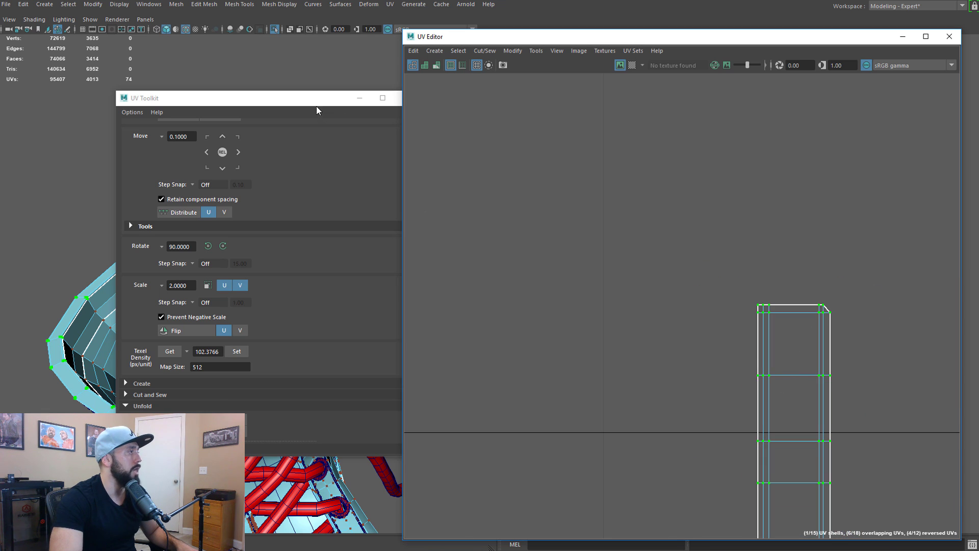
# - Move the UV Toolkit off the model and display the checker map on the boot
pyautogui.moveTo(316, 110); pyautogui.dragTo(758, 150)
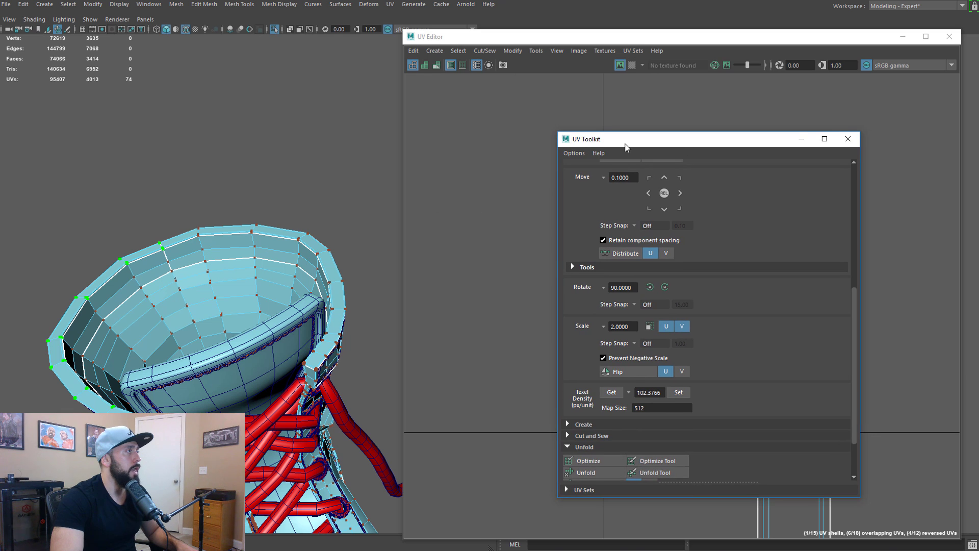
pyautogui.moveTo(626, 148)
pyautogui.mouseDown()
pyautogui.moveTo(476, 144)
pyautogui.moveTo(632, 158)
pyautogui.mouseUp()
pyautogui.click(632, 67)
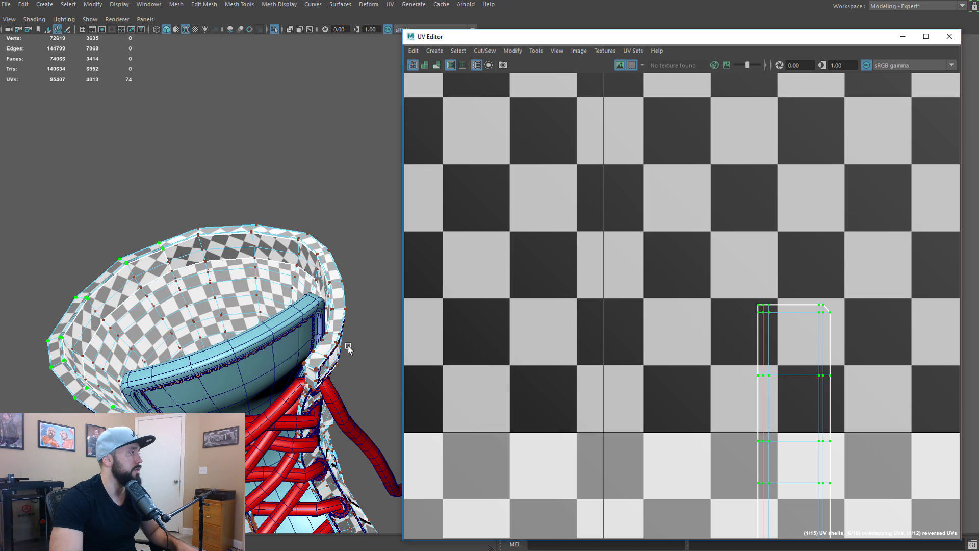
# - Examine how the checker pattern runs along the boot's collar rim on the model
pyautogui.keyDown('alt'); pyautogui.moveTo(349, 349); pyautogui.dragTo(252, 311, button='right'); pyautogui.keyUp('alt')
pyautogui.keyDown('alt'); pyautogui.moveTo(252, 311); pyautogui.dragTo(94, 228); pyautogui.keyUp('alt')
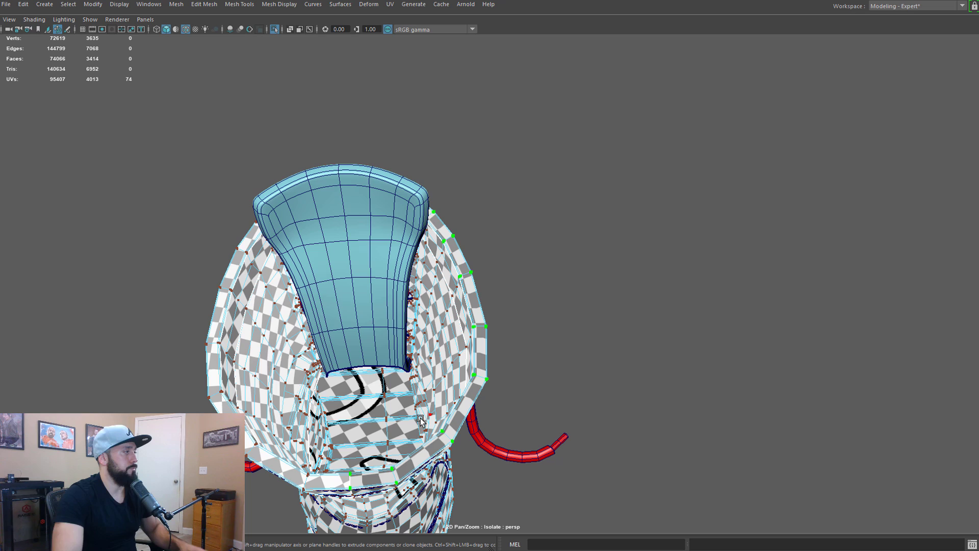
pyautogui.keyDown('alt'); pyautogui.moveTo(509, 350); pyautogui.dragTo(479, 342); pyautogui.keyUp('alt')
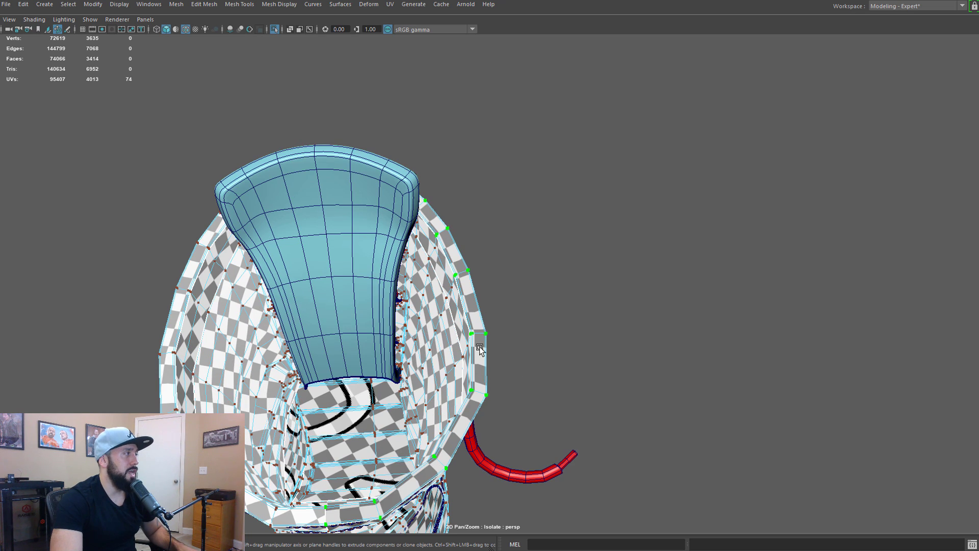
pyautogui.scroll(1, 480, 341)
pyautogui.keyDown('alt'); pyautogui.moveTo(451, 291); pyautogui.dragTo(534, 146, button='middle'); pyautogui.keyUp('alt')
pyautogui.scroll(1, 536, 134)
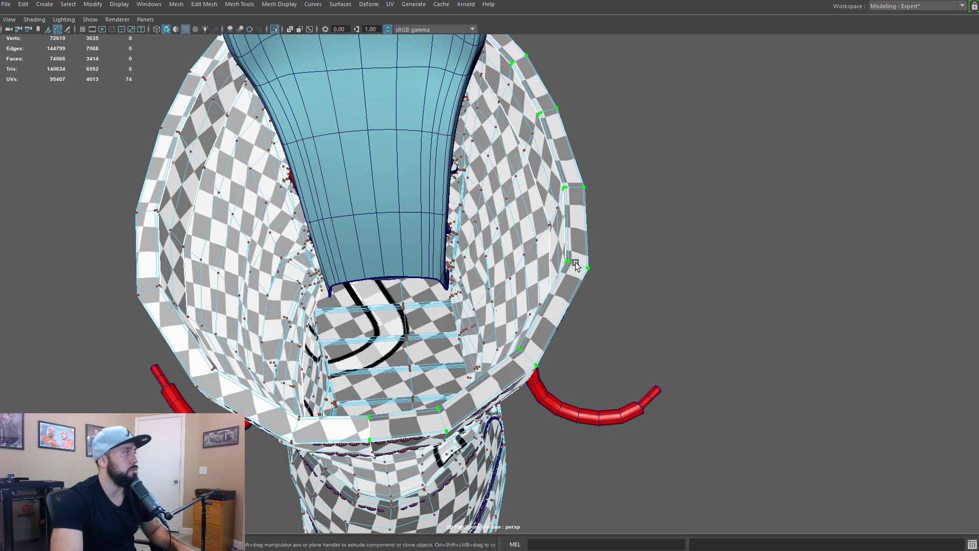
pyautogui.keyDown('alt'); pyautogui.moveTo(576, 269); pyautogui.dragTo(520, 141); pyautogui.keyUp('alt')
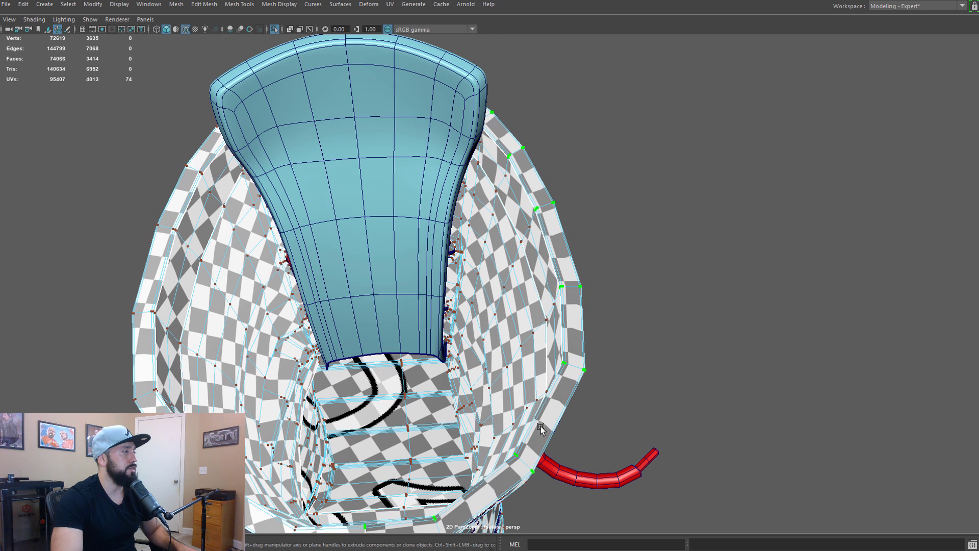
pyautogui.keyDown('alt'); pyautogui.moveTo(585, 291); pyautogui.dragTo(597, 220, button='middle'); pyautogui.keyUp('alt')
pyautogui.keyDown('alt'); pyautogui.moveTo(393, 423); pyautogui.dragTo(465, 405, button='middle'); pyautogui.keyUp('alt')
pyautogui.keyDown('alt'); pyautogui.moveTo(465, 406); pyautogui.dragTo(406, 404); pyautogui.keyUp('alt')
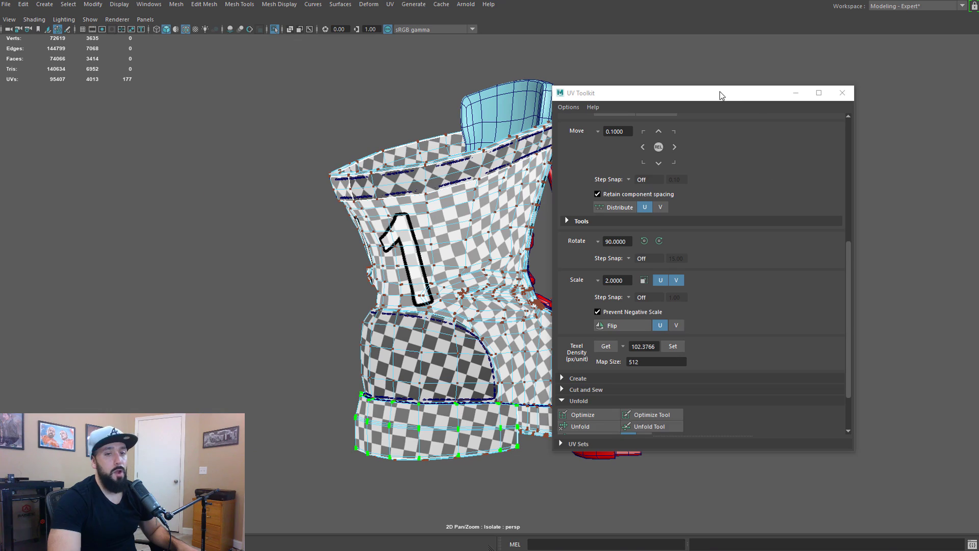
# - Clear the UV Toolkit from the view and examine the checker pattern on the band around the boot's heel
pyautogui.moveTo(721, 92); pyautogui.dragTo(978, 418)
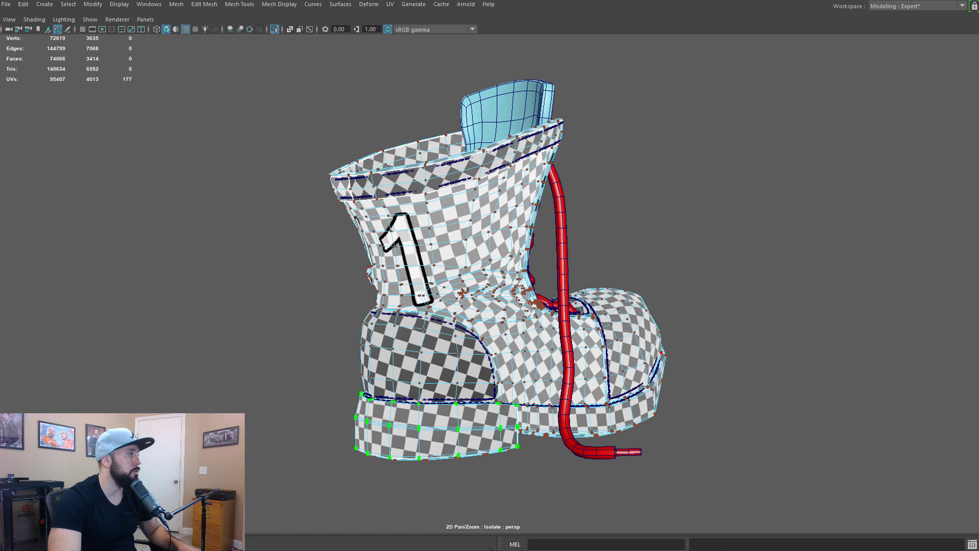
pyautogui.keyDown('alt'); pyautogui.moveTo(533, 312); pyautogui.dragTo(620, 319); pyautogui.keyUp('alt')
pyautogui.keyDown('alt'); pyautogui.moveTo(438, 352); pyautogui.dragTo(471, 372, button='right'); pyautogui.keyUp('alt')
pyautogui.keyDown('alt'); pyautogui.moveTo(472, 373); pyautogui.dragTo(548, 282, button='middle'); pyautogui.keyUp('alt')
pyautogui.keyDown('alt'); pyautogui.moveTo(548, 281); pyautogui.dragTo(561, 287); pyautogui.keyUp('alt')
pyautogui.keyDown('alt'); pyautogui.moveTo(599, 472); pyautogui.dragTo(568, 386, button='middle'); pyautogui.keyUp('alt')
pyautogui.keyDown('alt'); pyautogui.moveTo(569, 386); pyautogui.dragTo(513, 382); pyautogui.keyUp('alt')
pyautogui.keyDown('alt'); pyautogui.moveTo(466, 351); pyautogui.dragTo(627, 352); pyautogui.keyUp('alt')
# - Select the curved heel band's UV shell and try to straighten its UVs directly
pyautogui.hotkey('alt', 'Tab')
pyautogui.moveTo(494, 243); pyautogui.dragTo(536, 241, button='right')
pyautogui.click(520, 210)
pyautogui.doubleClick(520, 210)
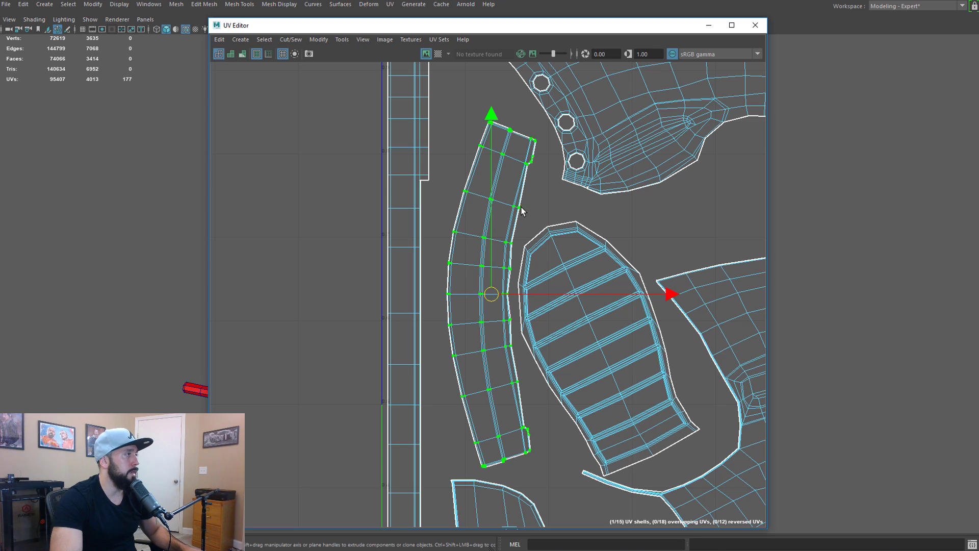
pyautogui.keyDown('shift'); pyautogui.moveTo(522, 211); pyautogui.dragTo(720, 175, button='right'); pyautogui.keyUp('shift')
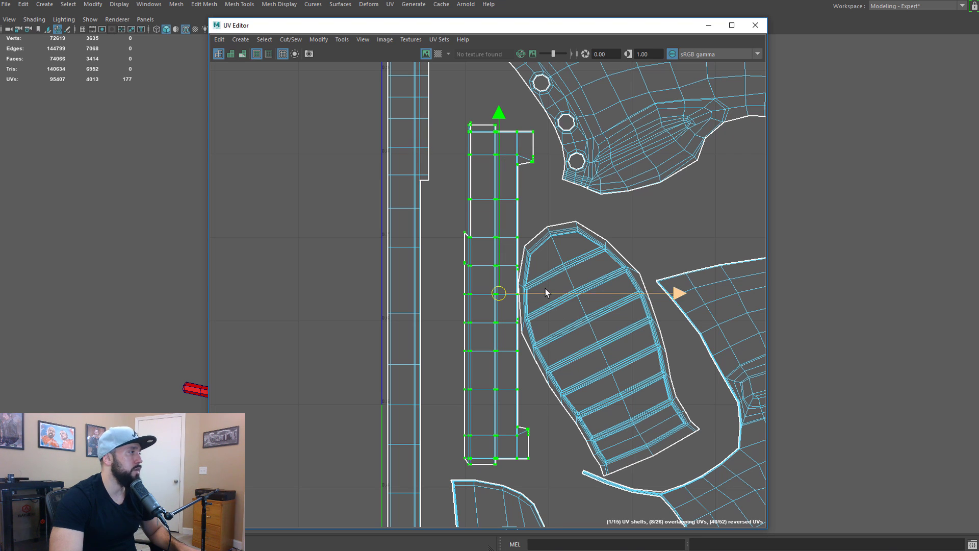
# - Move the curved heel band shell in U to an empty area away from the other shells, keeping the whole shell selected
pyautogui.scroll(-2, 544, 301)
pyautogui.moveTo(689, 289); pyautogui.dragTo(484, 287)
pyautogui.keyDown('alt'); pyautogui.moveTo(398, 369); pyautogui.dragTo(584, 322, button='middle'); pyautogui.keyUp('alt')
pyautogui.moveTo(564, 448); pyautogui.dragTo(334, 265)
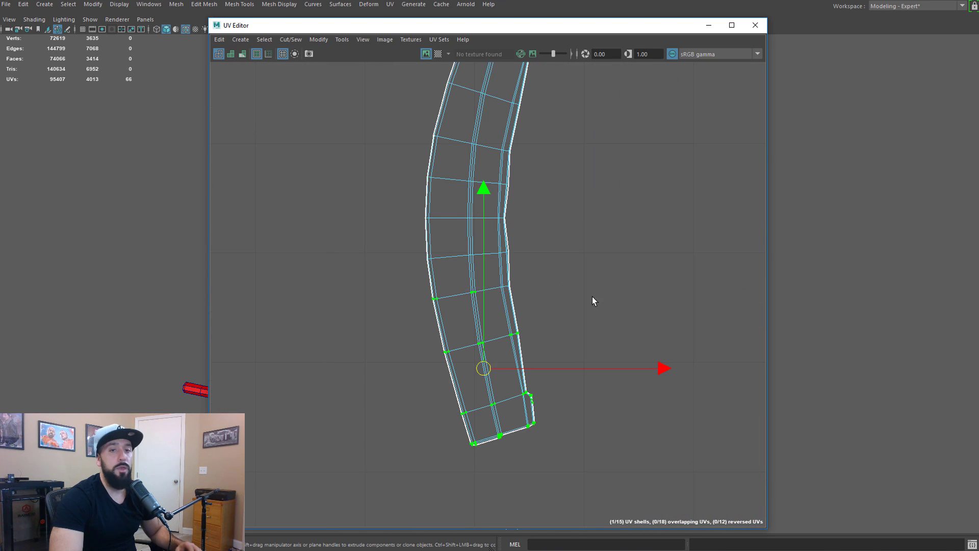
pyautogui.keyDown('ctrl'); pyautogui.moveTo(592, 296); pyautogui.dragTo(577, 269, button='right'); pyautogui.keyUp('ctrl')
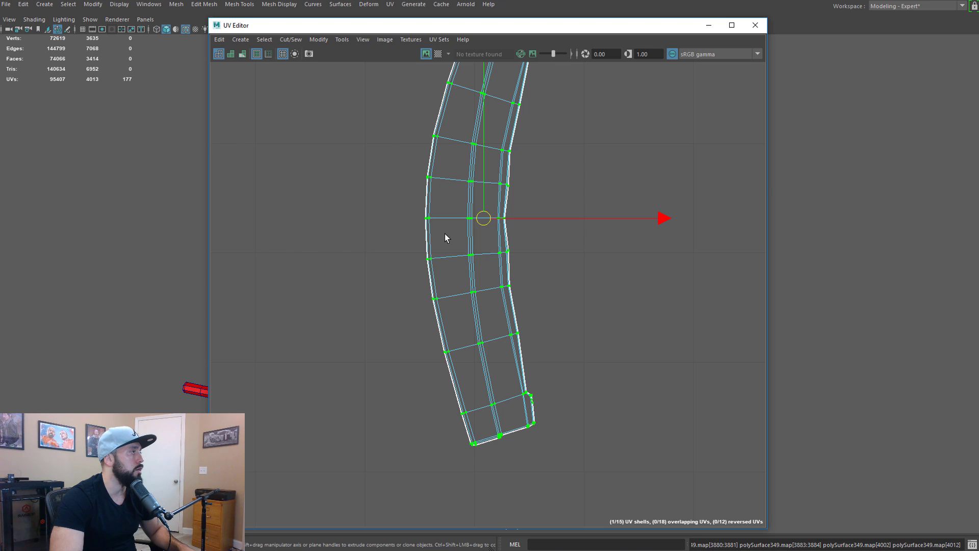
# - Select the crosswise edge loop at the heel band's middle and cut the UVs along it
pyautogui.moveTo(426, 216); pyautogui.dragTo(427, 183, button='right')
pyautogui.doubleClick(445, 218)
pyautogui.scroll(2, 472, 269)
pyautogui.keyDown('shift'); pyautogui.rightClick(444, 192); pyautogui.keyUp('shift')
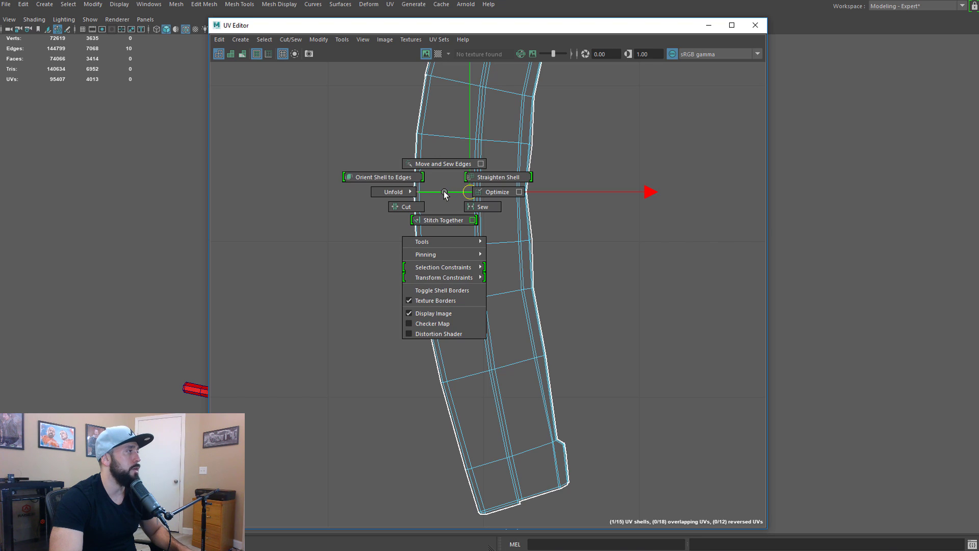
pyautogui.click(406, 207)
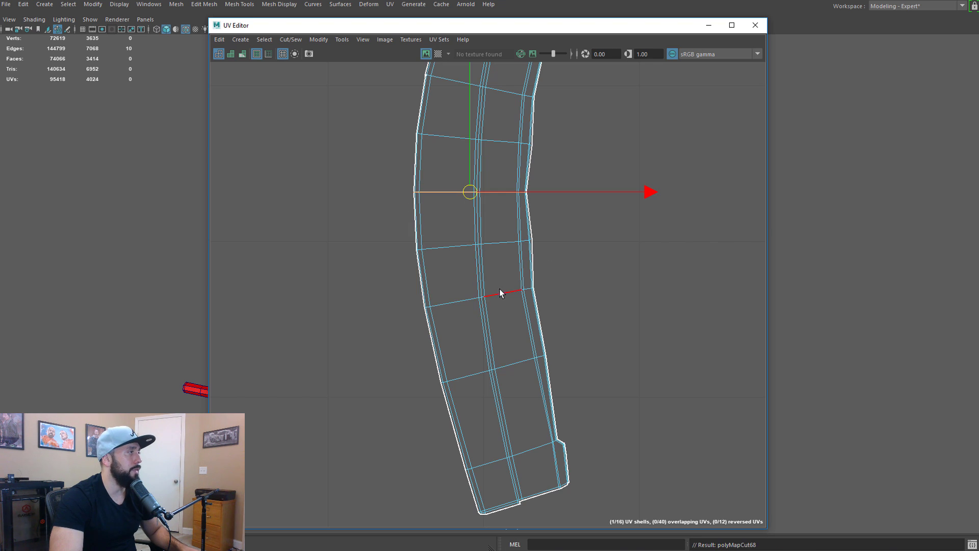
pyautogui.scroll(-3, 515, 312)
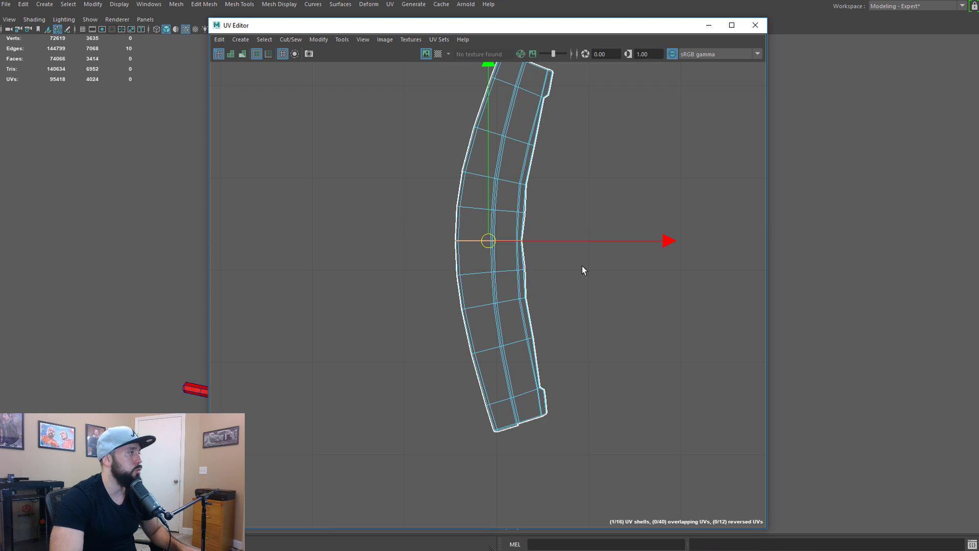
# - Select the lower half of the cut heel band as a shell and move it down and away from the upper half
pyautogui.moveTo(455, 267); pyautogui.dragTo(502, 268, button='right')
pyautogui.doubleClick(518, 272)
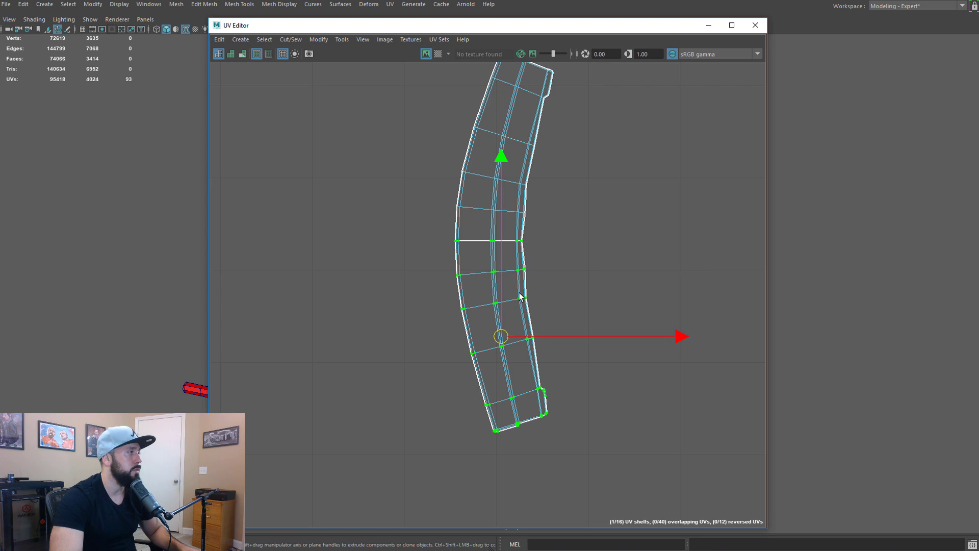
pyautogui.keyDown('alt'); pyautogui.moveTo(520, 296); pyautogui.dragTo(577, 351, button='middle'); pyautogui.keyUp('alt')
pyautogui.moveTo(570, 344); pyautogui.dragTo(513, 374)
# - Straighten the heel band's lower shell using a central lengthwise edge, and do the same for the upper shell with its central edge loop
pyautogui.moveTo(513, 342); pyautogui.dragTo(514, 313, button='right')
pyautogui.click(505, 370)
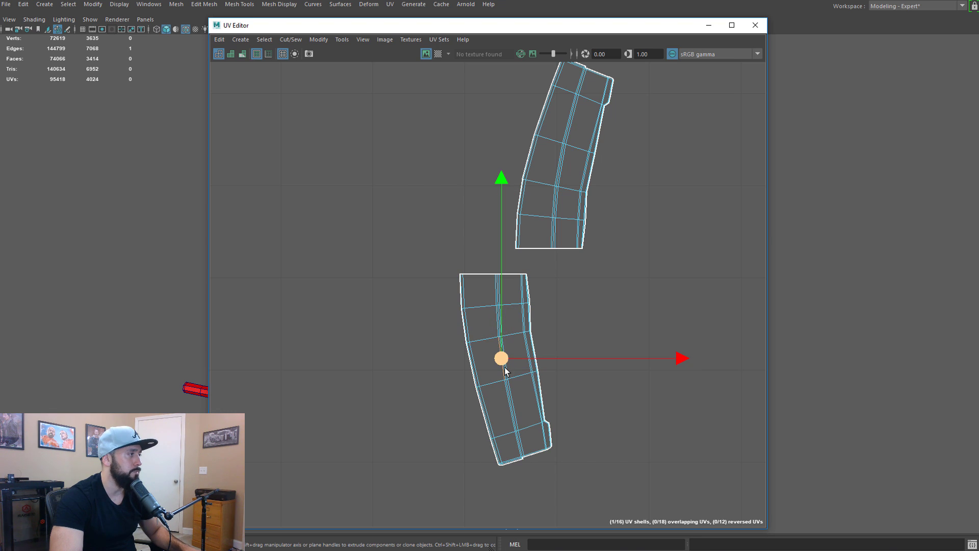
pyautogui.keyDown('shift'); pyautogui.rightClick(505, 370); pyautogui.keyUp('shift')
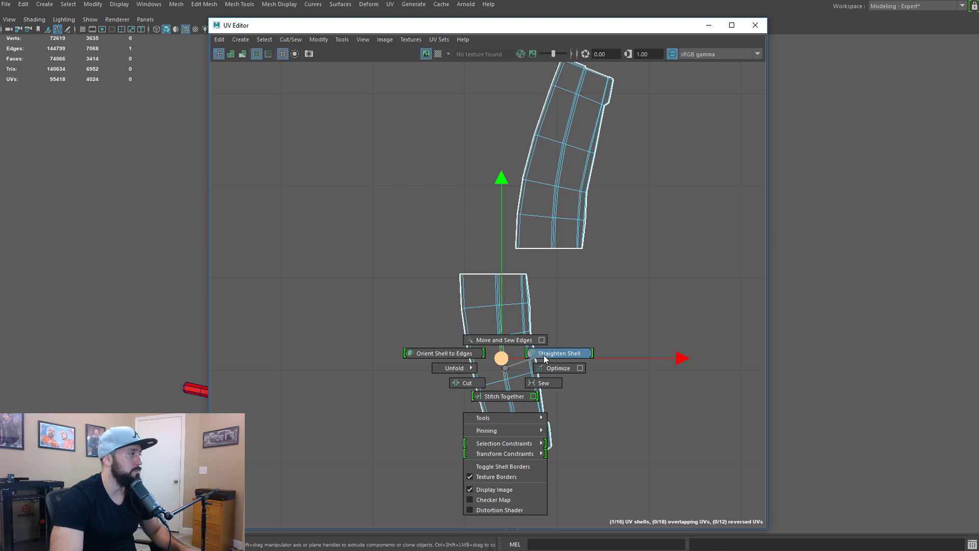
pyautogui.keyDown('shift'); pyautogui.moveTo(505, 367); pyautogui.dragTo(544, 355, button='right'); pyautogui.keyUp('shift')
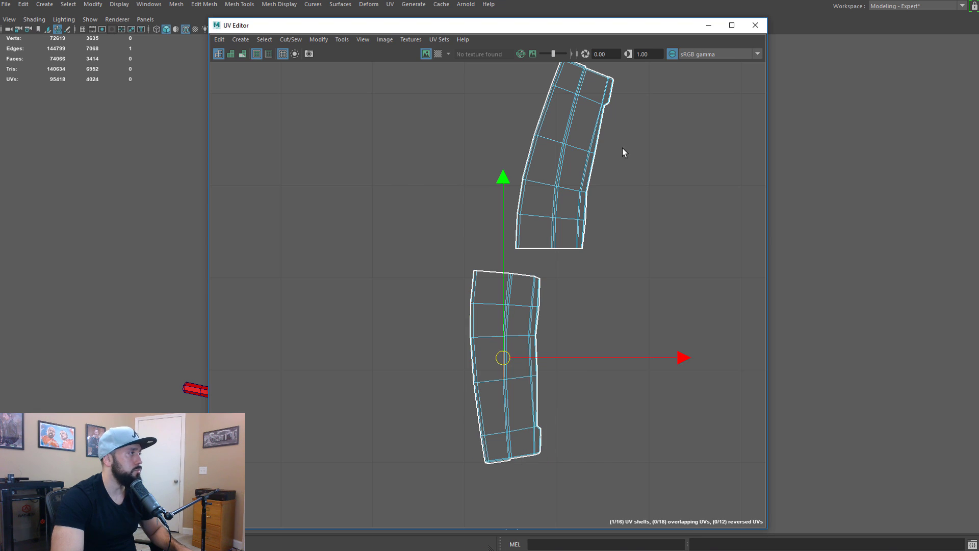
pyautogui.keyDown('alt'); pyautogui.moveTo(550, 205); pyautogui.dragTo(547, 241, button='middle'); pyautogui.keyUp('alt')
pyautogui.doubleClick(557, 209)
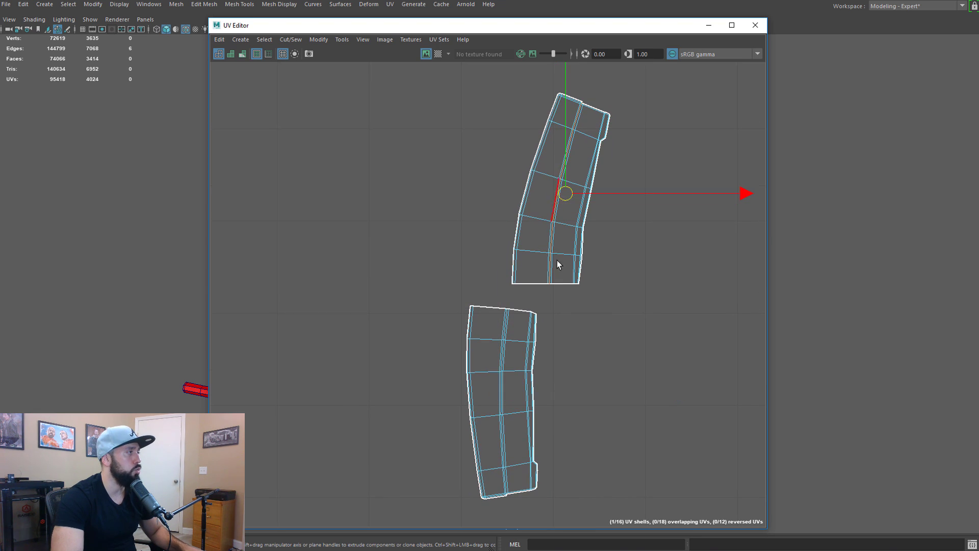
pyautogui.keyDown('shift'); pyautogui.moveTo(560, 200); pyautogui.dragTo(612, 208, button='right'); pyautogui.keyUp('shift')
# - Select all UVs of both heel band halves and straighten them
pyautogui.scroll(-3, 604, 316)
pyautogui.moveTo(649, 477); pyautogui.dragTo(398, 87)
pyautogui.keyDown('shift'); pyautogui.moveTo(580, 217); pyautogui.dragTo(613, 167, button='right'); pyautogui.keyUp('shift')
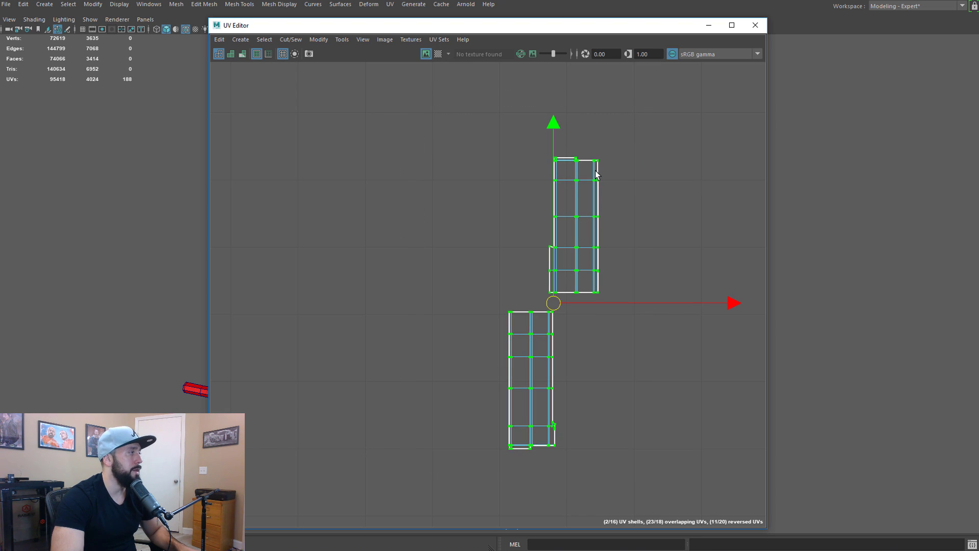
# - Select the cut border edges between the two straightened heel band halves and join them with Move and Sew Edges
pyautogui.scroll(5, 611, 311)
pyautogui.scroll(-3, 514, 279)
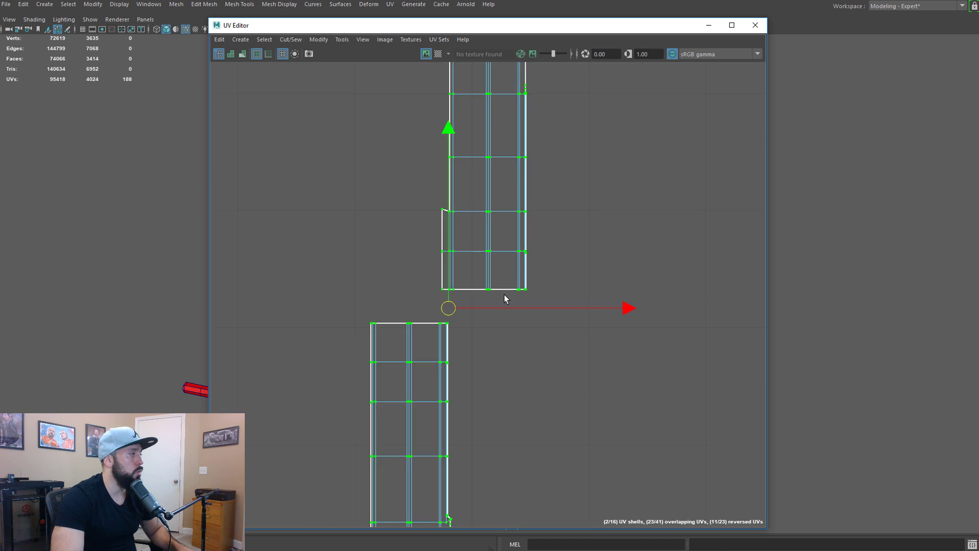
pyautogui.keyDown('alt'); pyautogui.moveTo(495, 306); pyautogui.dragTo(388, 316, button='right'); pyautogui.keyUp('alt')
pyautogui.keyDown('alt'); pyautogui.moveTo(497, 335); pyautogui.dragTo(562, 298, button='middle'); pyautogui.keyUp('alt')
pyautogui.keyDown('alt'); pyautogui.moveTo(528, 272); pyautogui.dragTo(735, 277, button='right'); pyautogui.keyUp('alt')
pyautogui.keyDown('alt'); pyautogui.moveTo(509, 286); pyautogui.dragTo(515, 319, button='middle'); pyautogui.keyUp('alt')
pyautogui.moveTo(466, 322); pyautogui.dragTo(472, 280, button='right')
pyautogui.scroll(3, 478, 306)
pyautogui.moveTo(635, 345); pyautogui.dragTo(407, 306)
pyautogui.keyDown('ctrl'); pyautogui.moveTo(634, 374); pyautogui.dragTo(390, 401); pyautogui.keyUp('ctrl')
pyautogui.keyDown('shift'); pyautogui.rightClick(540, 323); pyautogui.keyUp('shift')
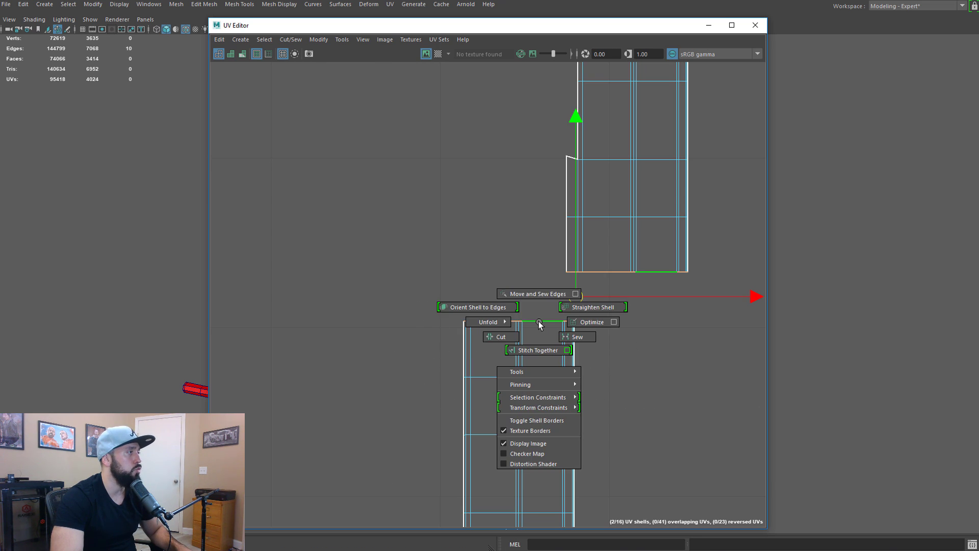
pyautogui.keyDown('shift'); pyautogui.moveTo(539, 323); pyautogui.dragTo(543, 298, button='right'); pyautogui.keyUp('shift')
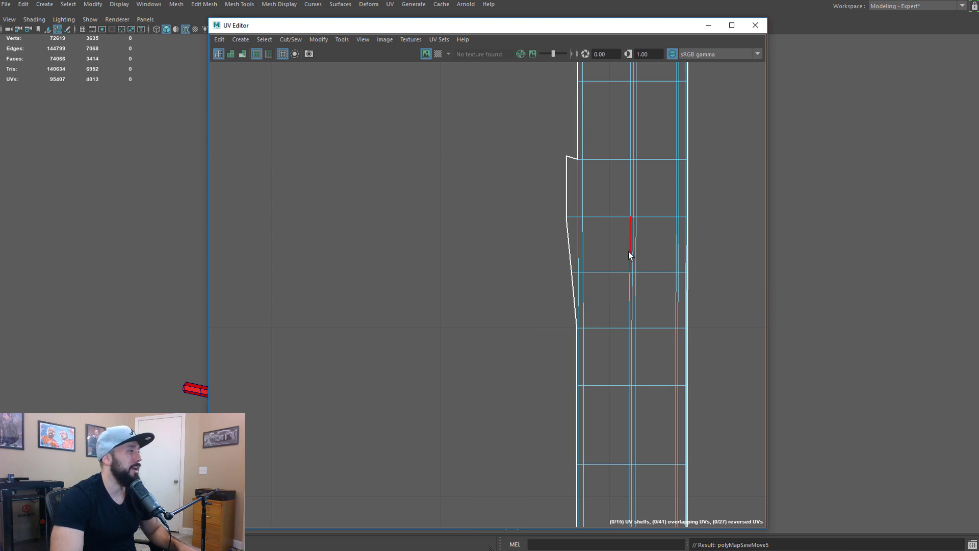
# - Select the rejoined heel band shell, straighten its UVs to remove the offset near the seam, and clear the selection
pyautogui.keyDown('alt'); pyautogui.moveTo(628, 284); pyautogui.dragTo(574, 341, button='middle'); pyautogui.keyUp('alt')
pyautogui.keyDown('alt'); pyautogui.moveTo(594, 282); pyautogui.dragTo(507, 288, button='middle'); pyautogui.keyUp('alt')
pyautogui.keyDown('alt'); pyautogui.moveTo(508, 292); pyautogui.dragTo(438, 288, button='right'); pyautogui.keyUp('alt')
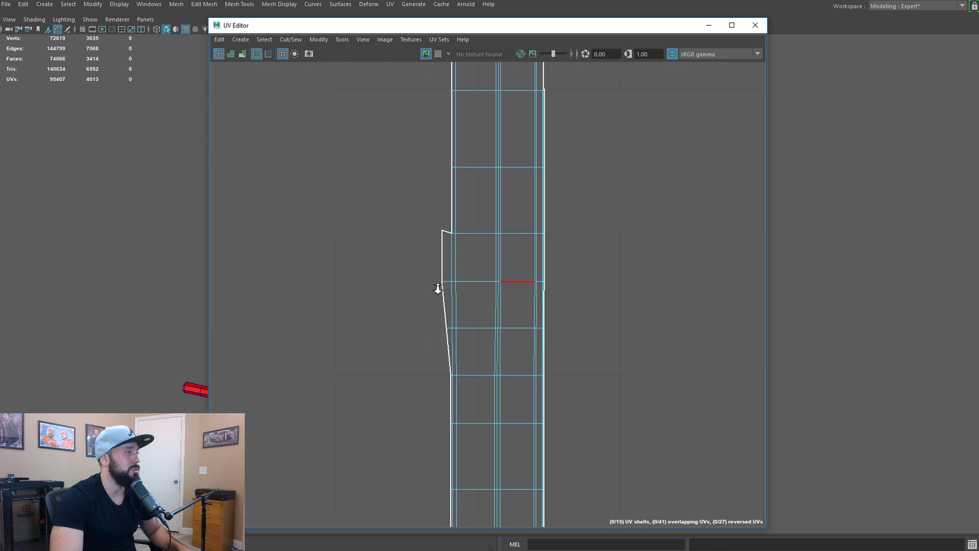
pyautogui.moveTo(515, 281); pyautogui.dragTo(583, 283, button='right')
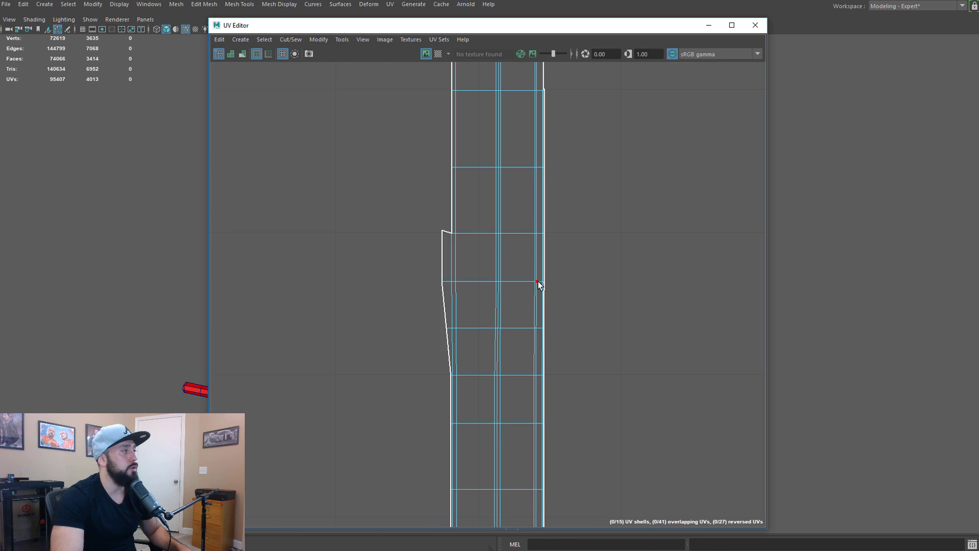
pyautogui.doubleClick(538, 282)
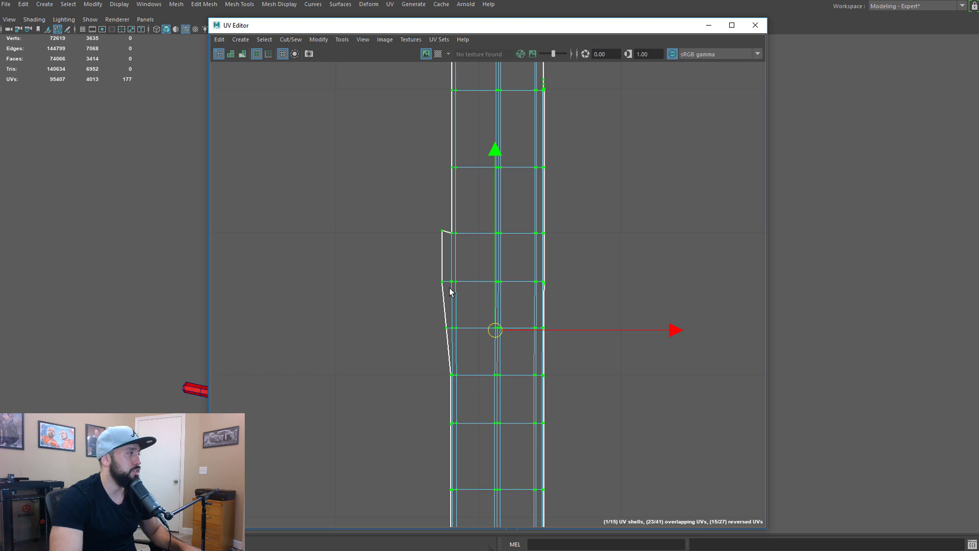
pyautogui.keyDown('shift'); pyautogui.rightClick(528, 284); pyautogui.keyUp('shift')
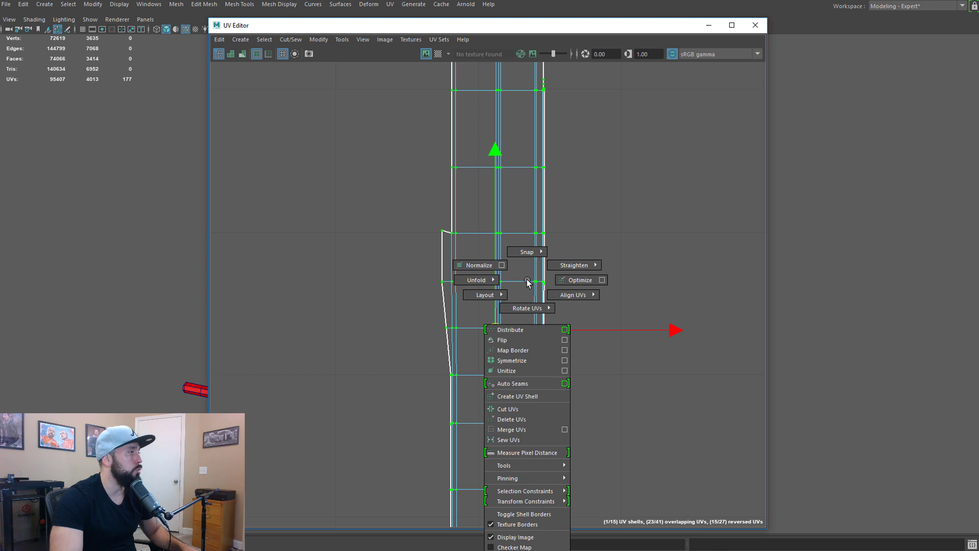
pyautogui.keyDown('shift'); pyautogui.moveTo(528, 283); pyautogui.dragTo(573, 243, button='right'); pyautogui.keyUp('shift')
pyautogui.scroll(-2, 572, 244)
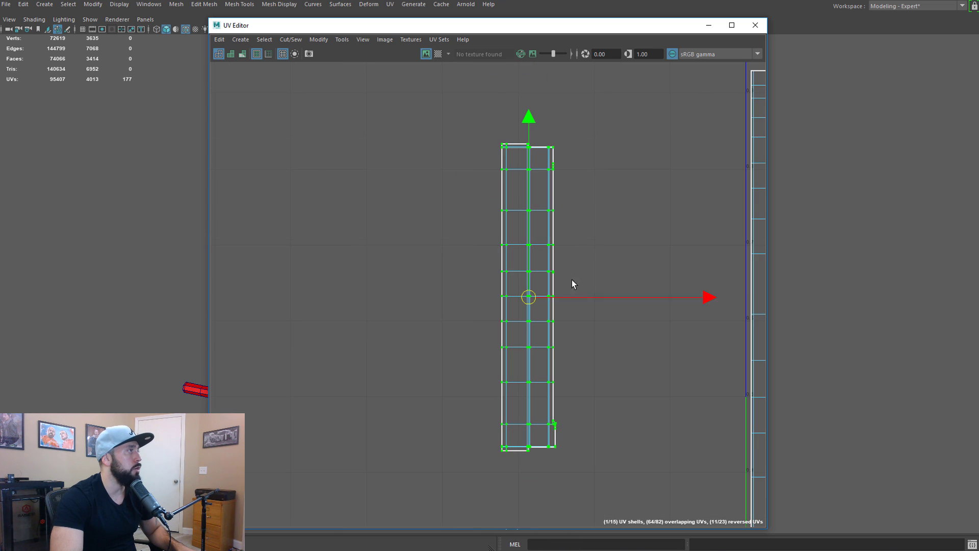
pyautogui.click(632, 261)
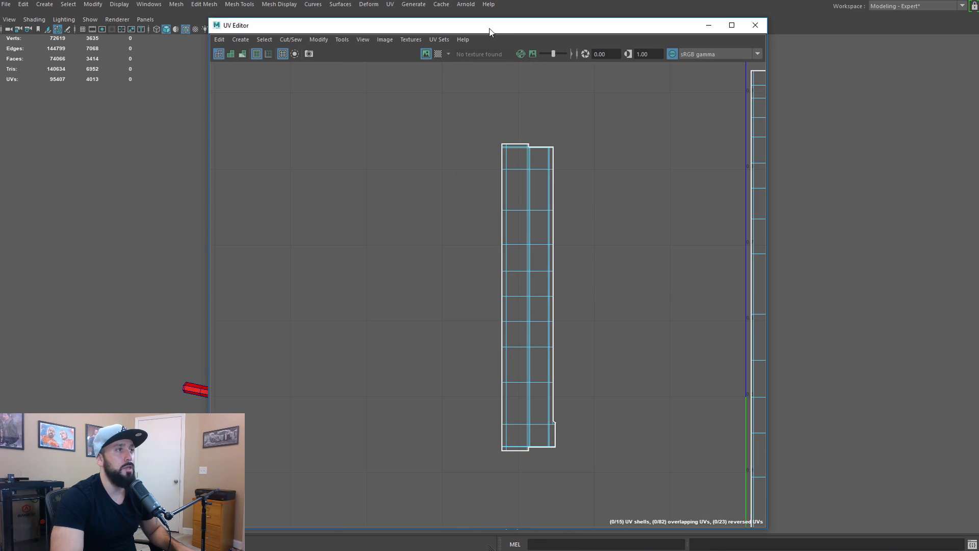
# - Display the checker texture on the boot and examine its heel band from behind in the viewport
pyautogui.moveTo(490, 29); pyautogui.dragTo(978, 306)
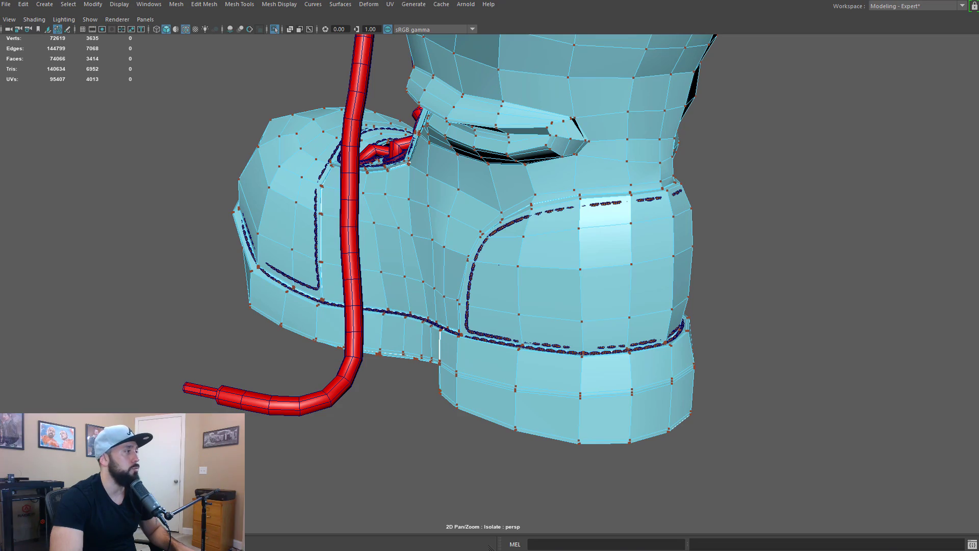
pyautogui.press('6')
pyautogui.keyDown('alt'); pyautogui.moveTo(586, 273); pyautogui.dragTo(866, 276); pyautogui.keyUp('alt')
pyautogui.hotkey('ctrl', 'z')
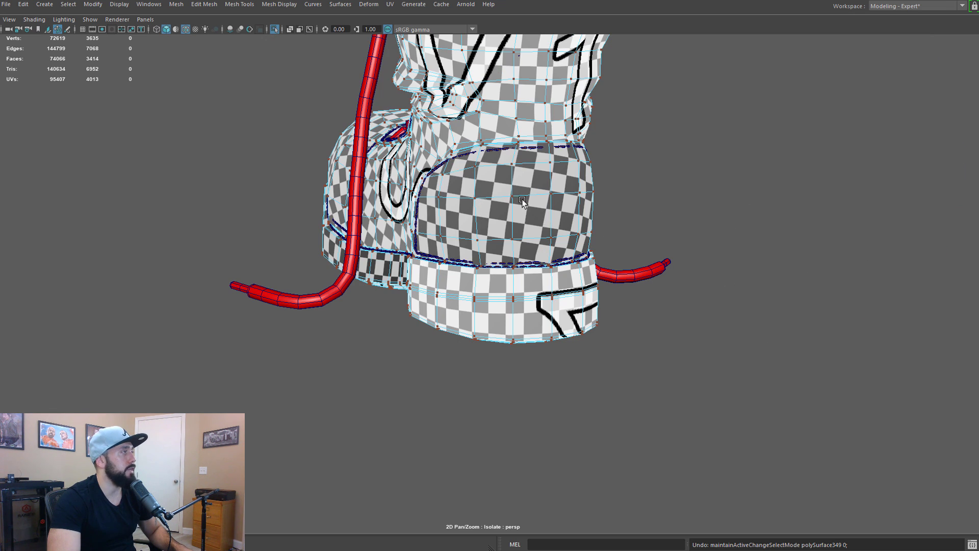
# - Duplicate the whole boot mesh, place the copy beside the original, and reselect the original boot
pyautogui.press('F8')
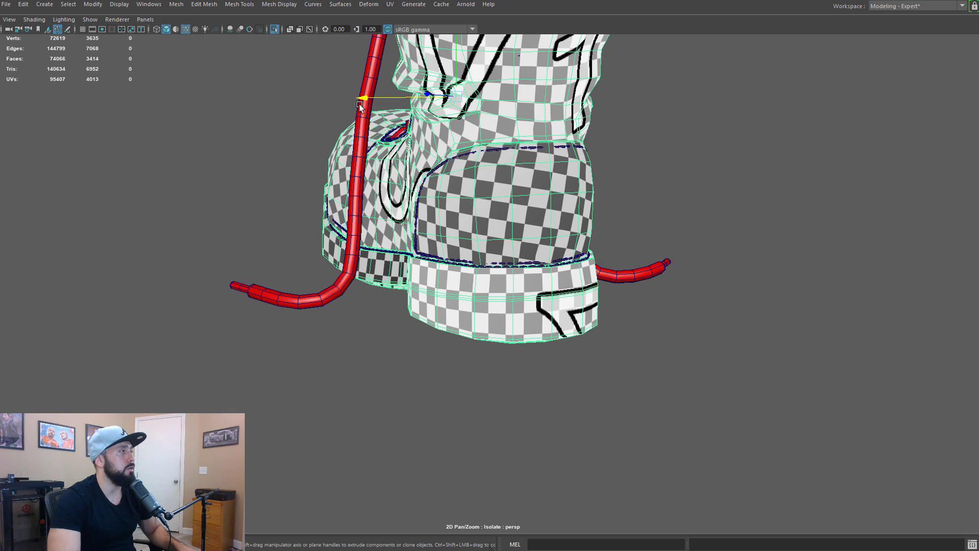
pyautogui.moveTo(363, 99); pyautogui.dragTo(641, 93)
pyautogui.click(505, 301)
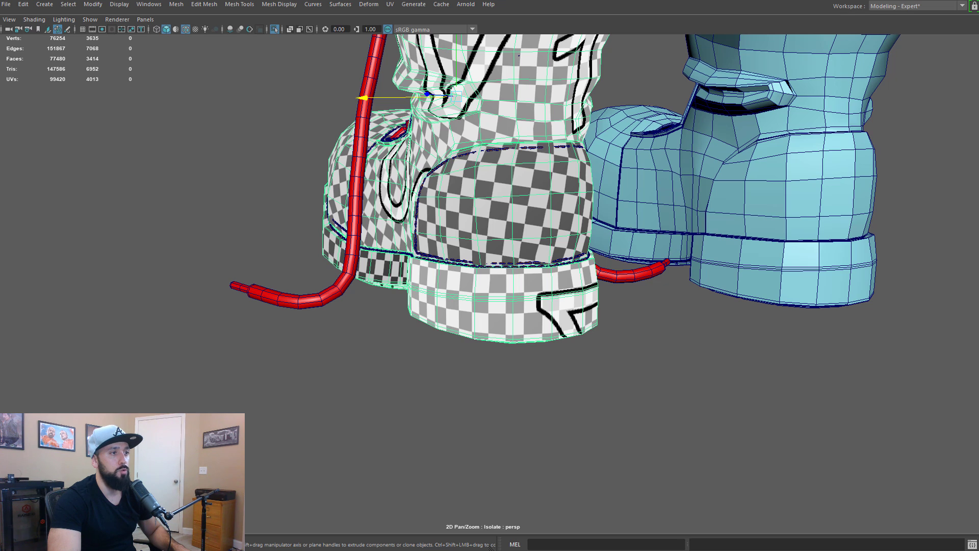
# - Select the original boot's heel band UV shell and unfold it back to its natural curved shape
pyautogui.press('F9')
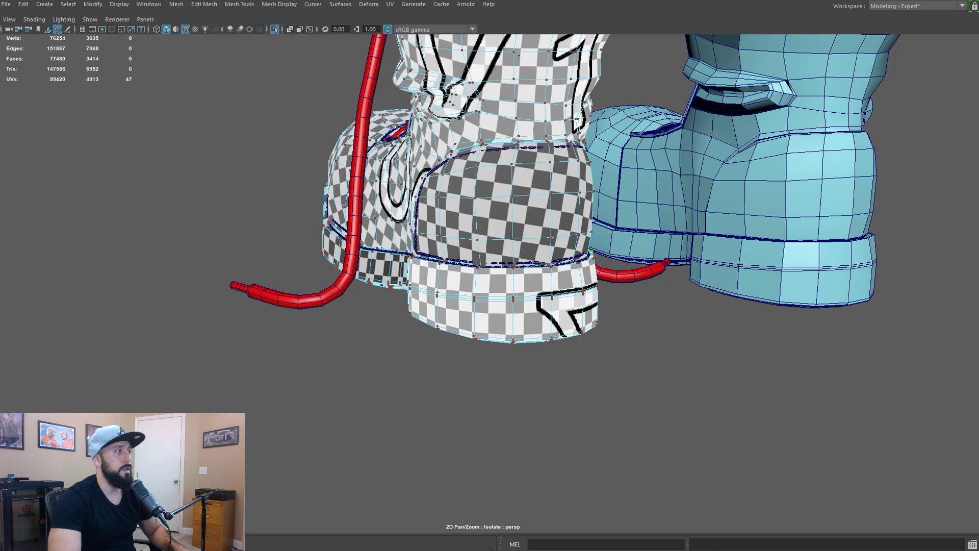
pyautogui.moveTo(978, 301); pyautogui.dragTo(570, 11)
pyautogui.keyDown('shift'); pyautogui.rightClick(641, 234); pyautogui.keyUp('shift')
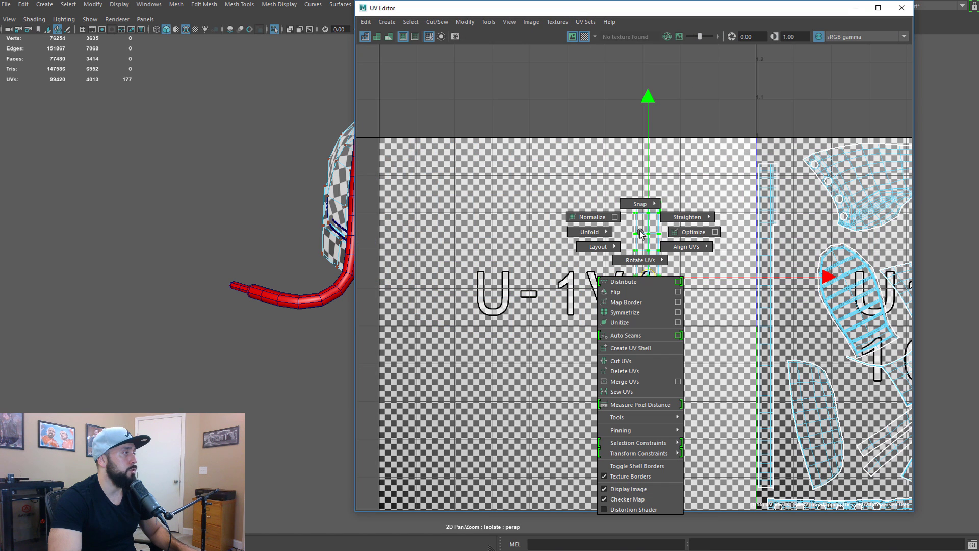
pyautogui.keyDown('shift'); pyautogui.moveTo(640, 230); pyautogui.dragTo(539, 225, button='right'); pyautogui.keyUp('shift')
# - Move the unfolded heel band shell into the UV tile between the long straight strip and the sole shell, and hide the checker map
pyautogui.keyDown('alt'); pyautogui.moveTo(774, 318); pyautogui.dragTo(658, 299, button='middle'); pyautogui.keyUp('alt')
pyautogui.moveTo(713, 259); pyautogui.dragTo(882, 257)
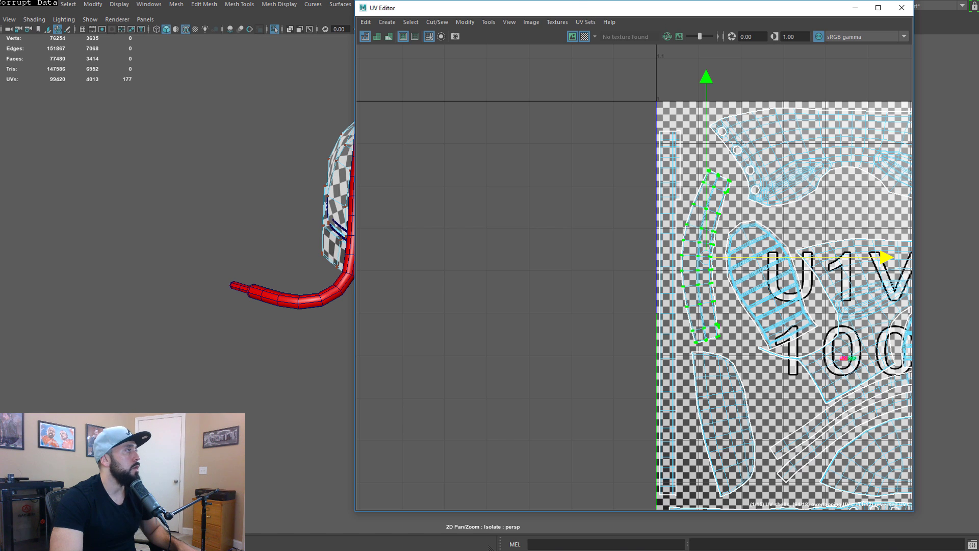
pyautogui.moveTo(579, 10); pyautogui.dragTo(433, 5)
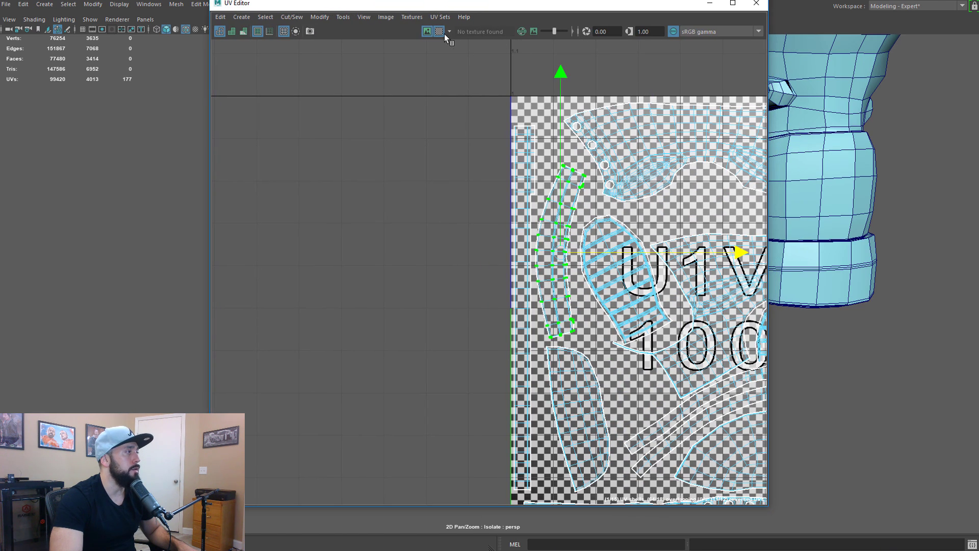
pyautogui.click(439, 31)
pyautogui.scroll(2, 537, 167)
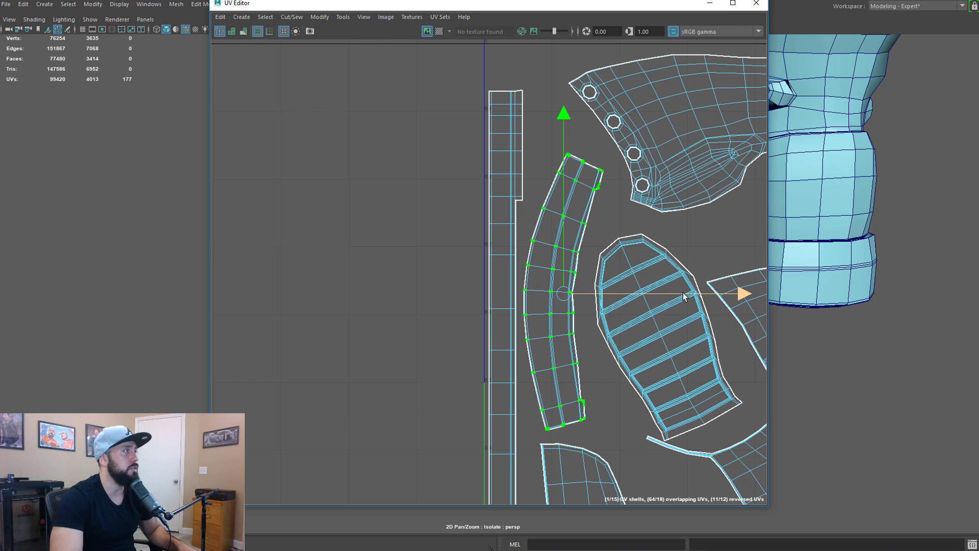
pyautogui.moveTo(683, 292); pyautogui.dragTo(678, 292)
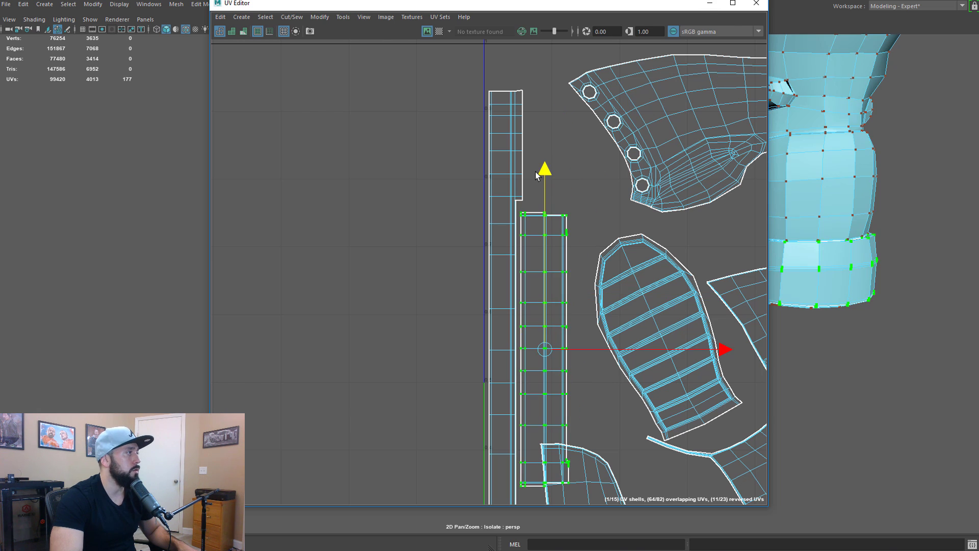
# - Position the duplicate boot's straightened heel band shell next to the long straight strip in the UV tile
pyautogui.moveTo(536, 172)
pyautogui.mouseDown()
pyautogui.moveTo(534, 91)
pyautogui.moveTo(529, 170)
pyautogui.mouseUp()
pyautogui.keyDown('alt'); pyautogui.moveTo(652, 280); pyautogui.dragTo(585, 136, button='middle'); pyautogui.keyUp('alt')
pyautogui.moveTo(656, 199); pyautogui.dragTo(655, 199)
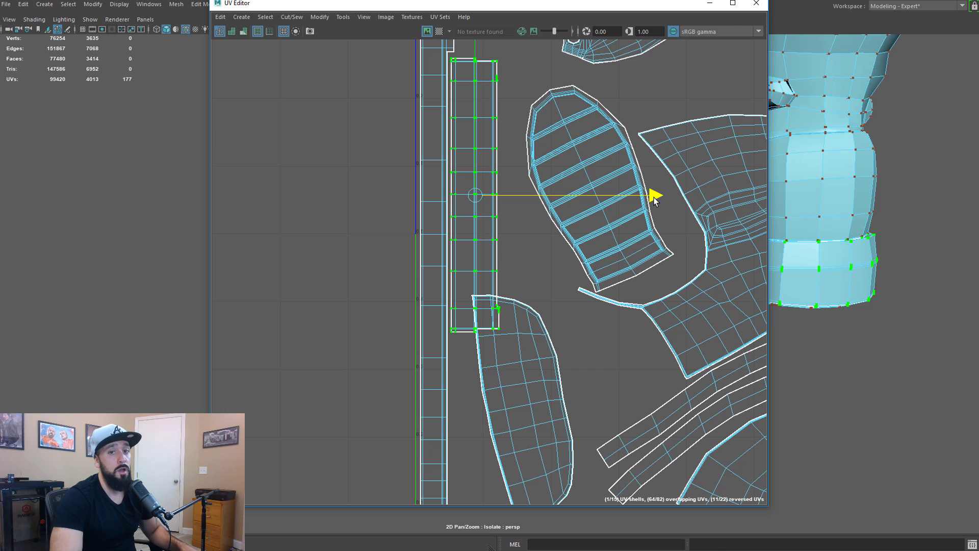